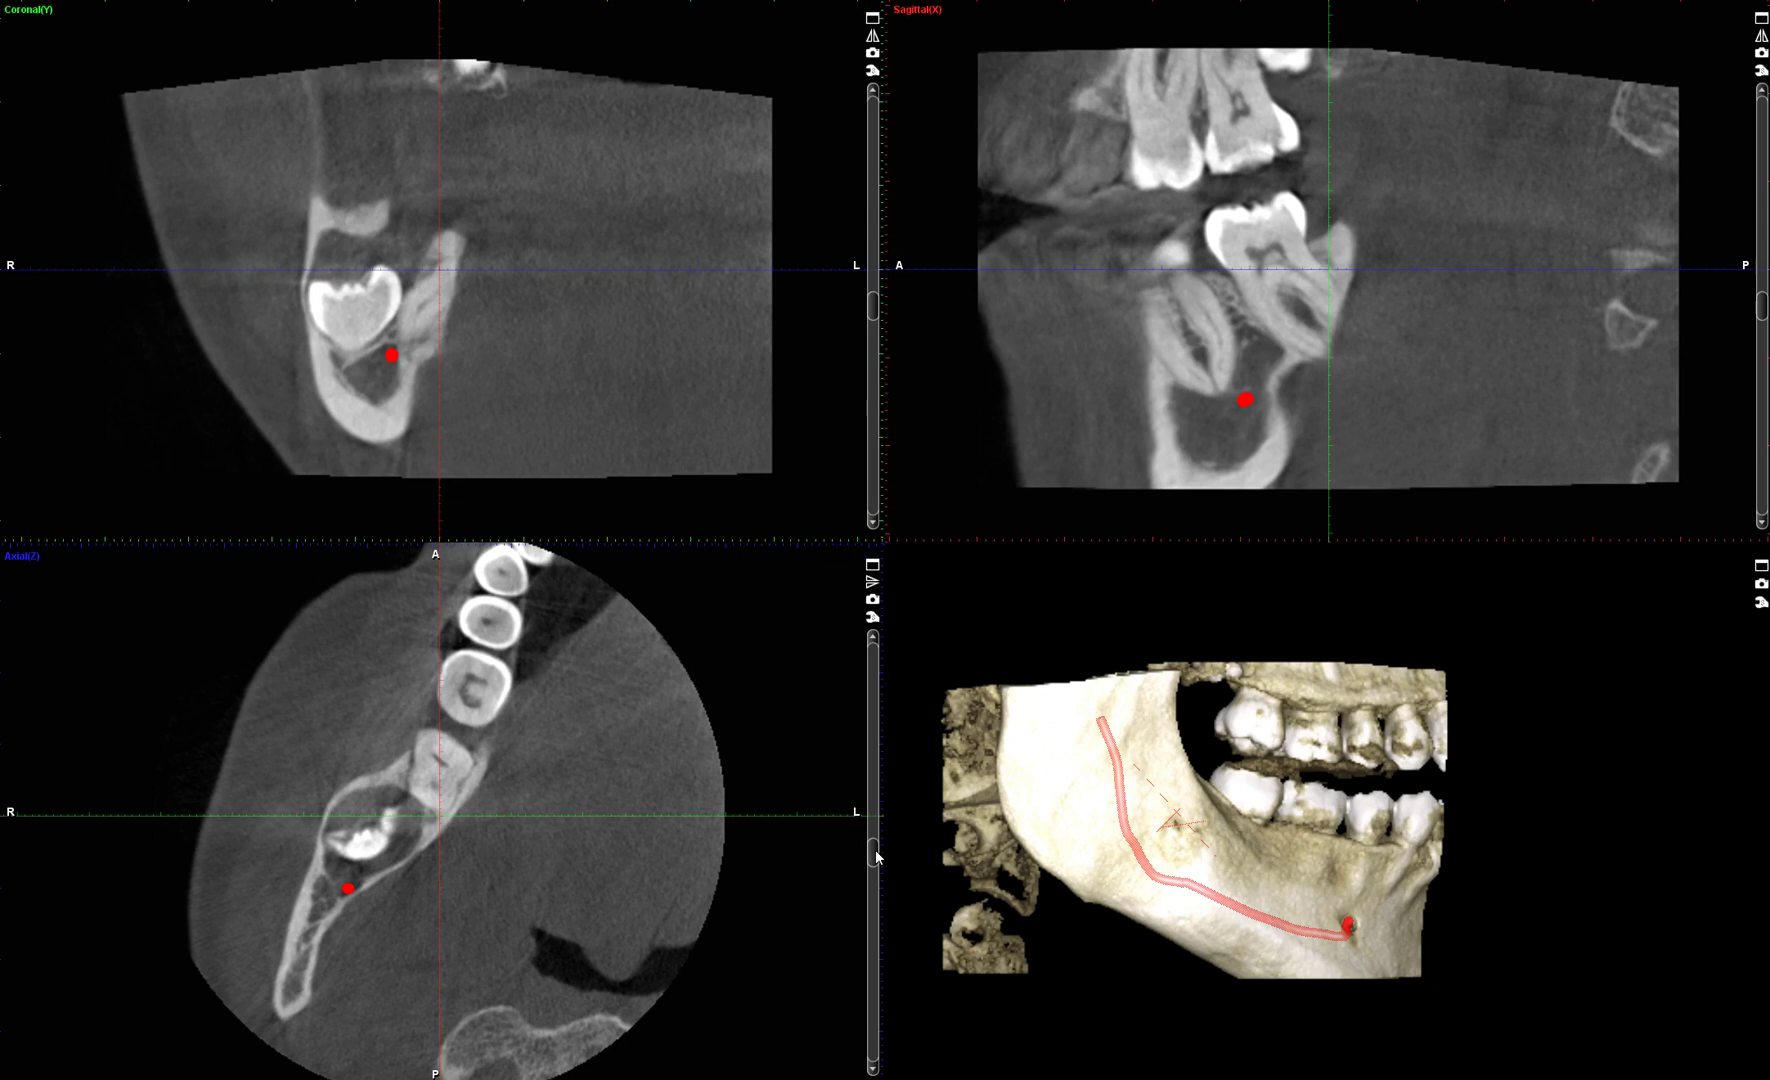
Step: Set an axial level and rotate the slice planes along the jawline to show the molars and canal markers
{"action": "left_click_drag", "start_coordinate": [876, 852], "coordinate": [876, 700]}
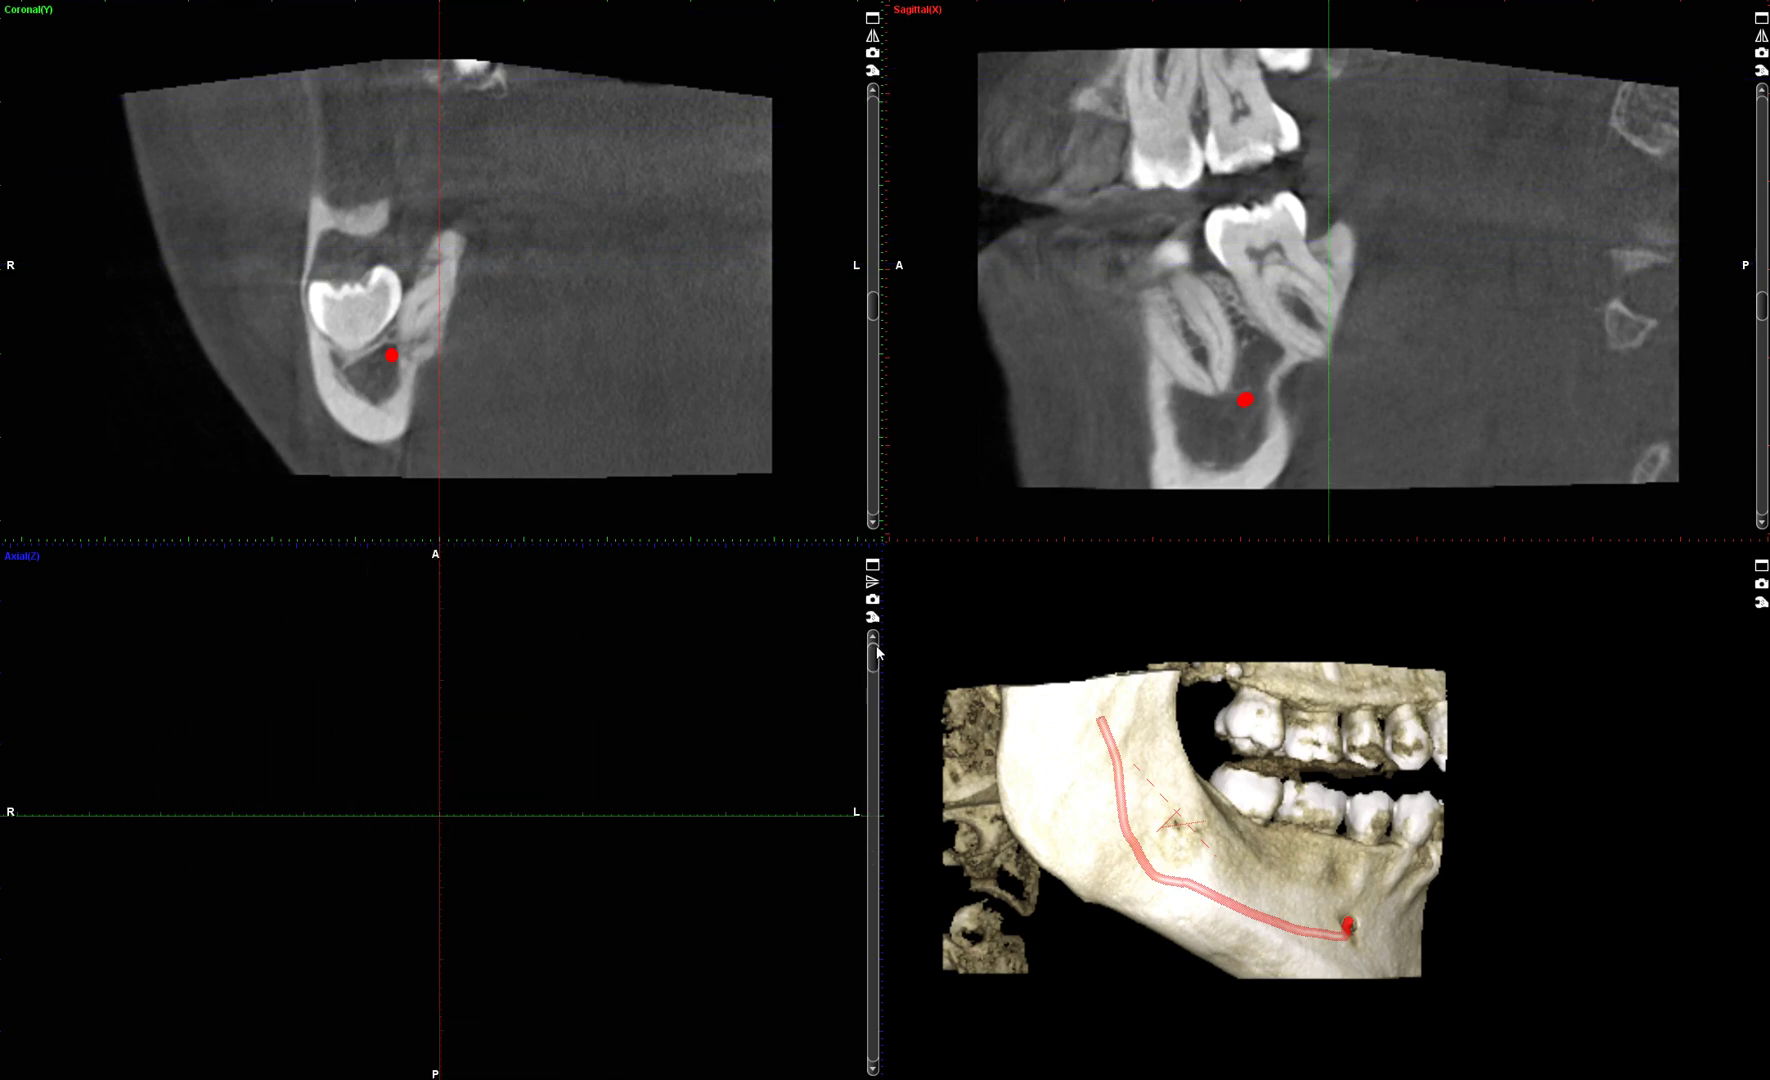
{"action": "left_click_drag", "start_coordinate": [876, 645], "coordinate": [877, 746]}
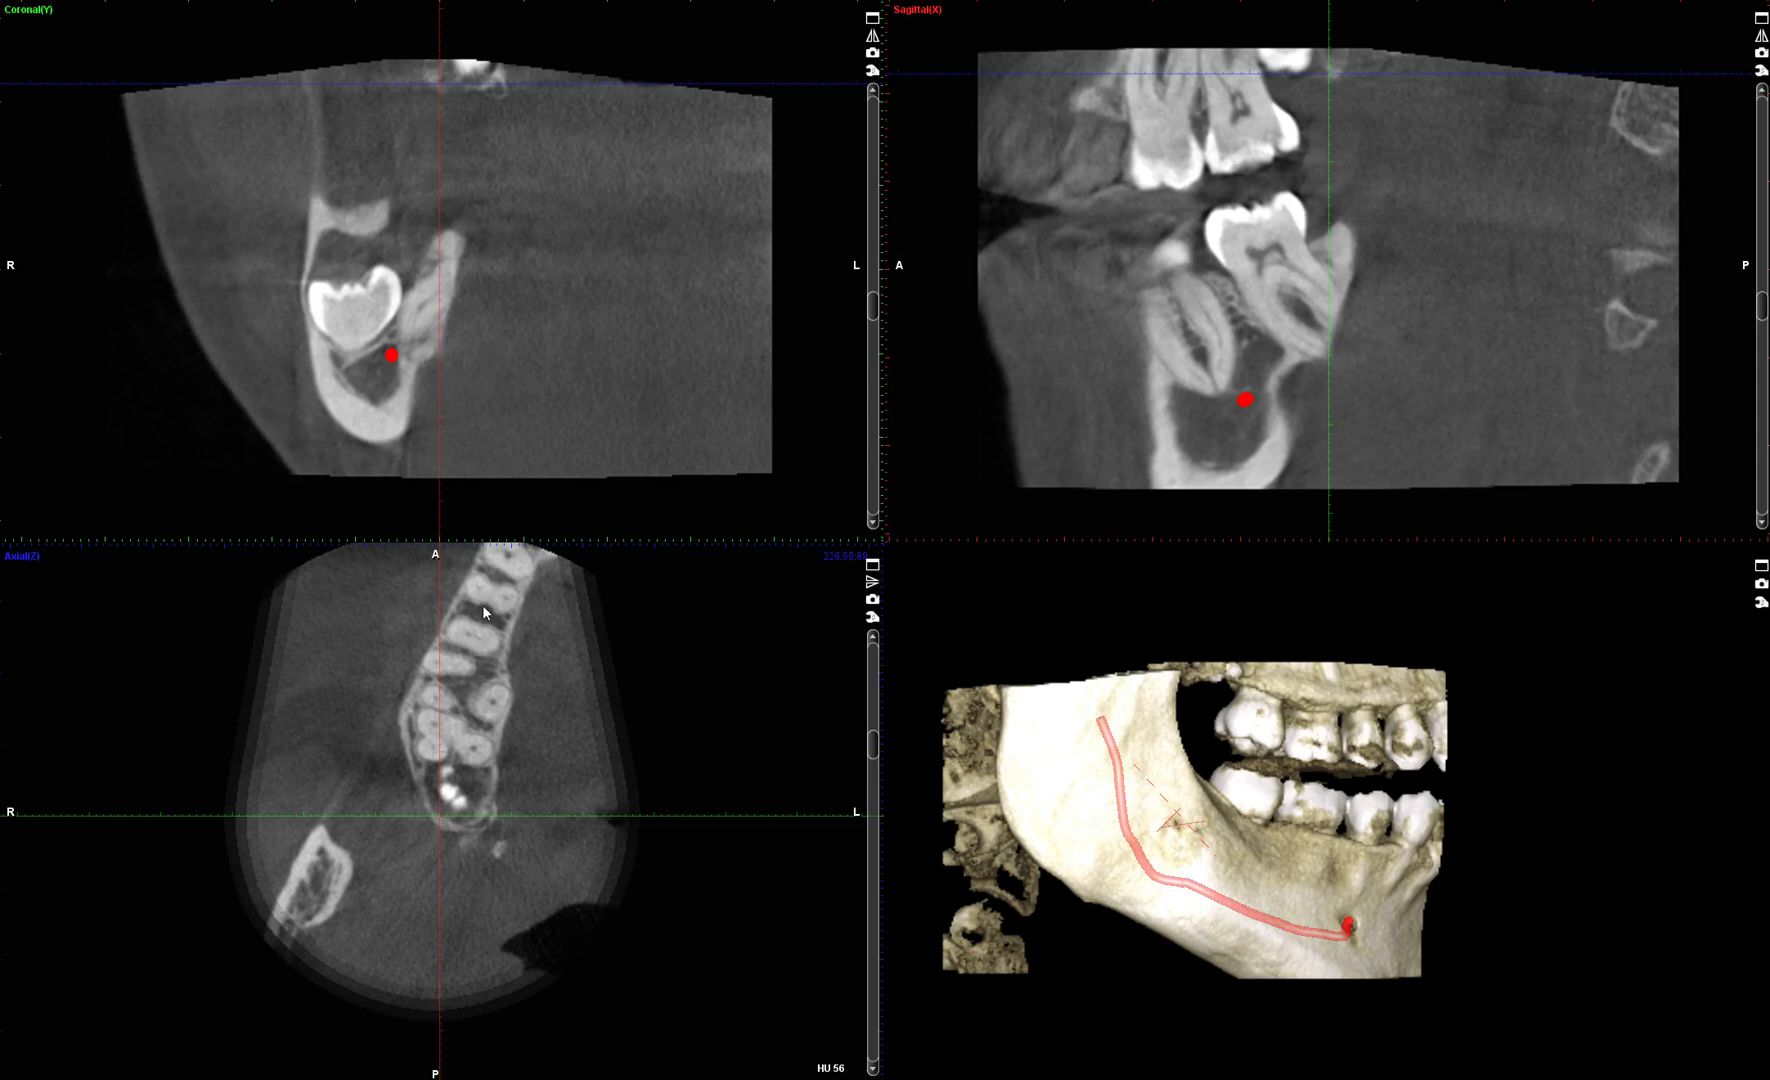
{"action": "left_click_drag", "start_coordinate": [870, 751], "coordinate": [884, 851]}
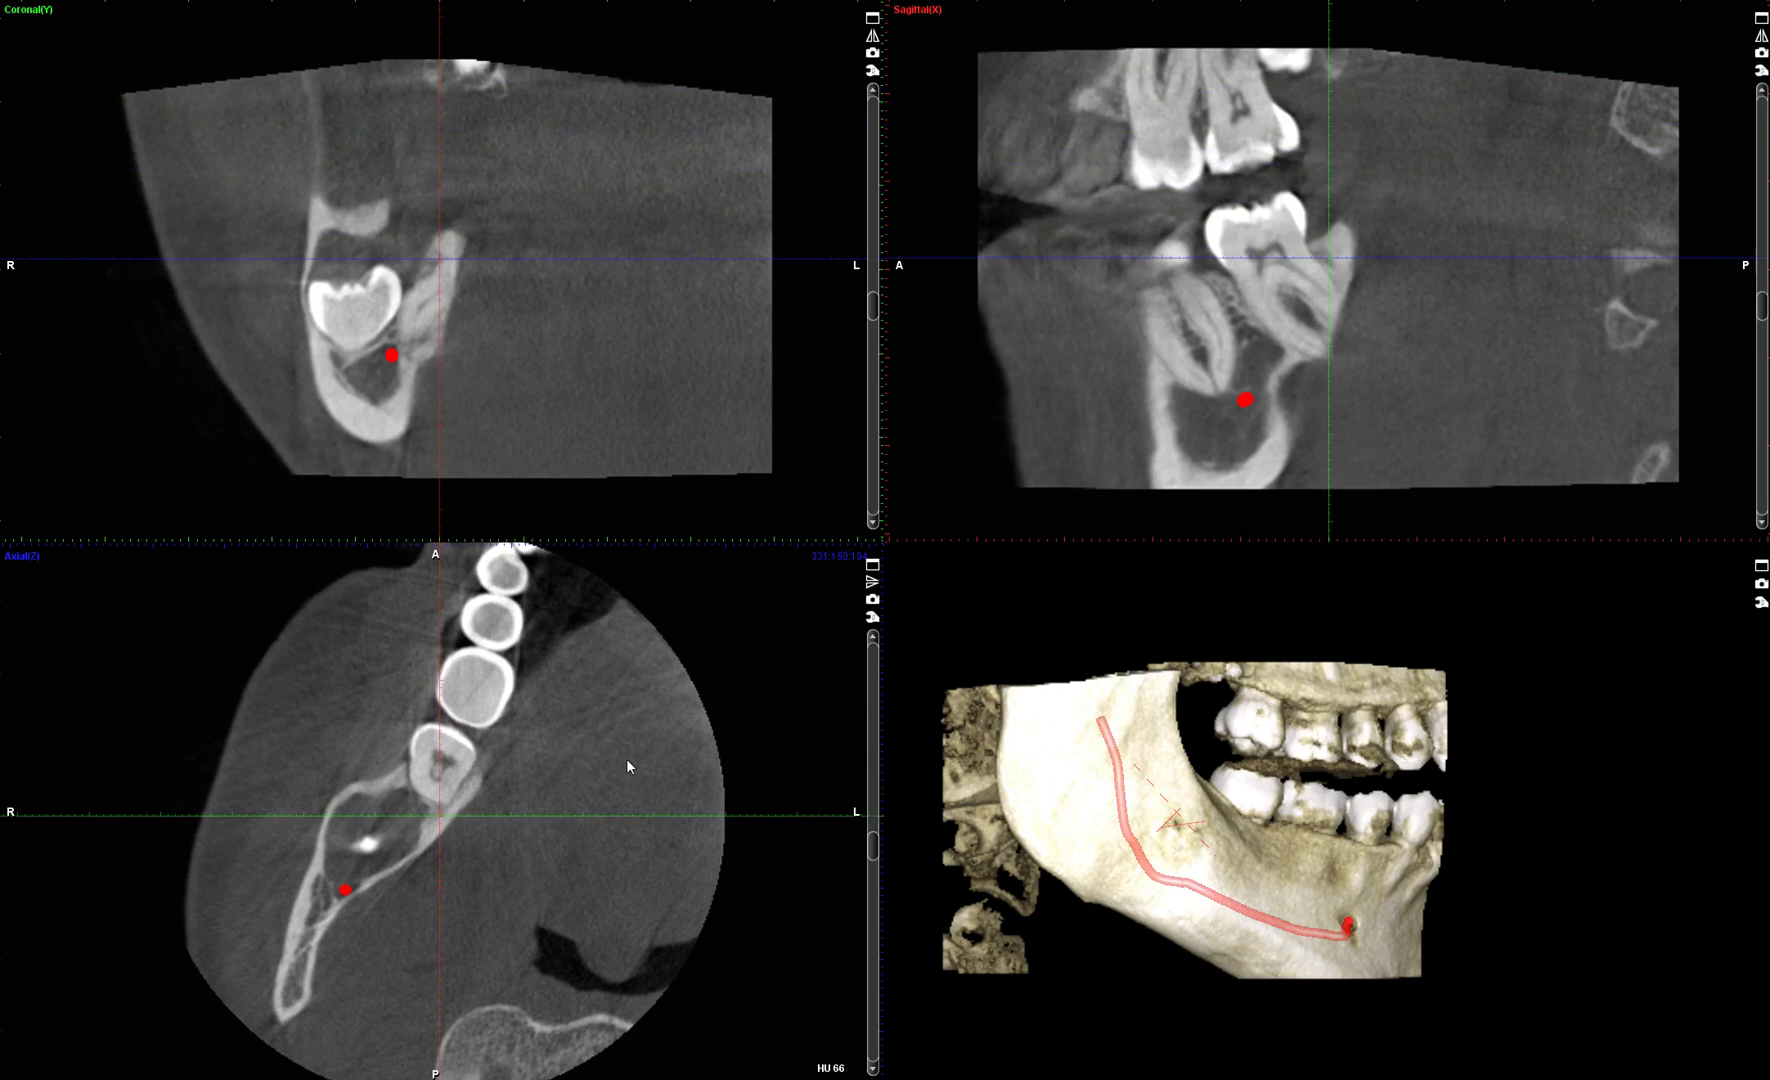
{"action": "mouse_move", "coordinate": [626, 758]}
{"action": "left_mouse_down"}
{"action": "mouse_move", "coordinate": [620, 696]}
{"action": "mouse_move", "coordinate": [557, 731]}
{"action": "mouse_move", "coordinate": [638, 729]}
{"action": "left_mouse_up"}
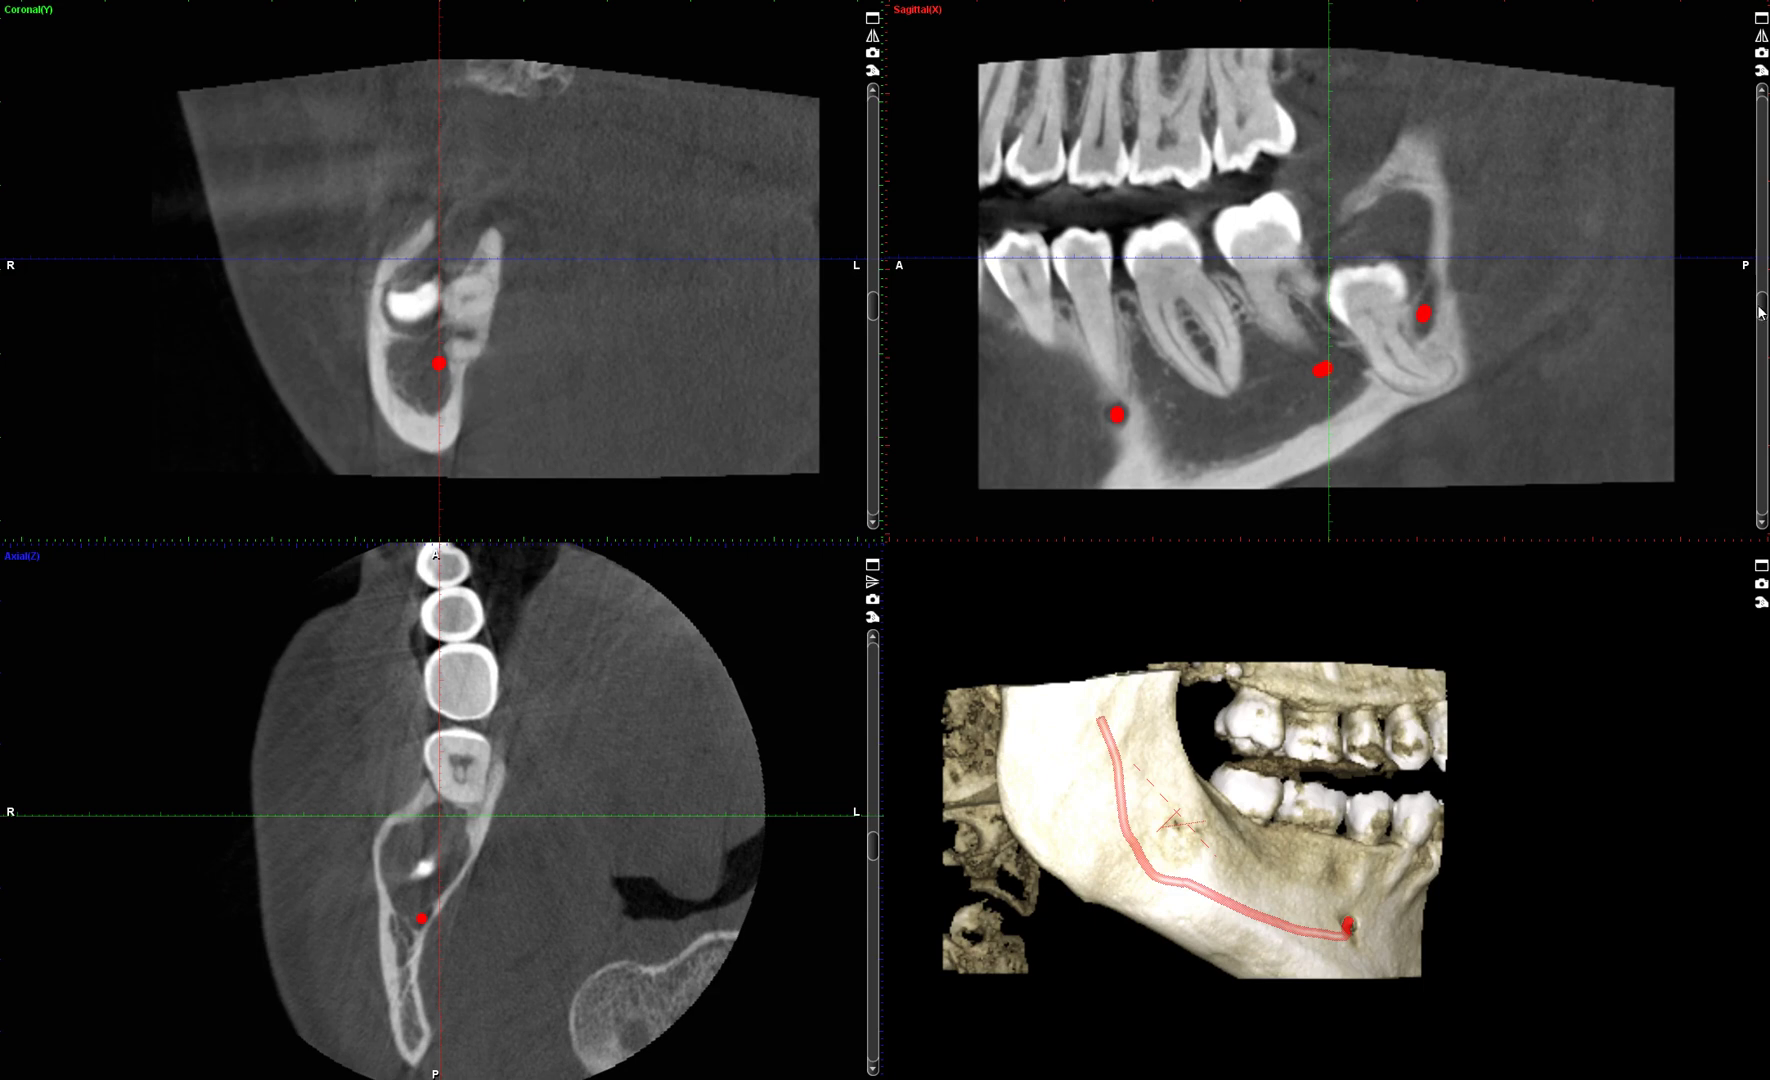
Step: Scroll the sagittal slices and tilt the coronal plane so the sagittal cut follows the impacted molar
{"action": "left_click_drag", "start_coordinate": [1763, 308], "coordinate": [1764, 293]}
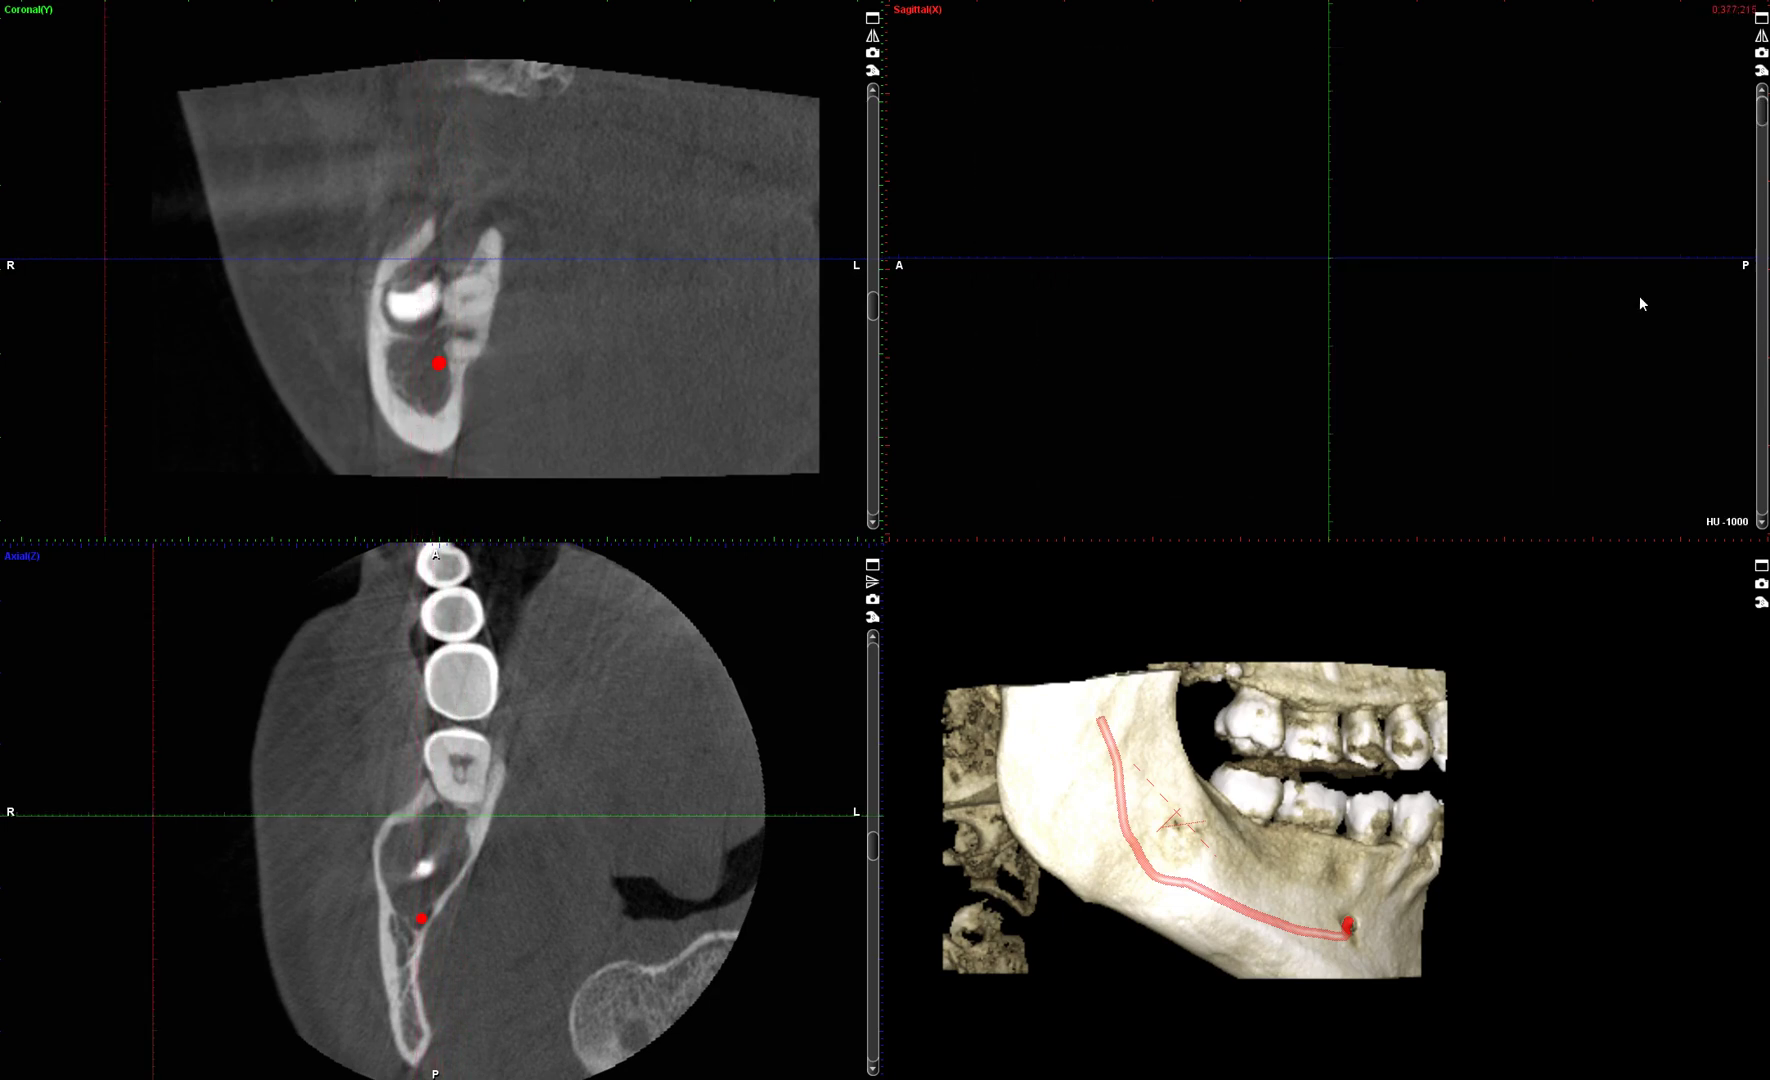
{"action": "left_click_drag", "start_coordinate": [1764, 118], "coordinate": [1759, 292]}
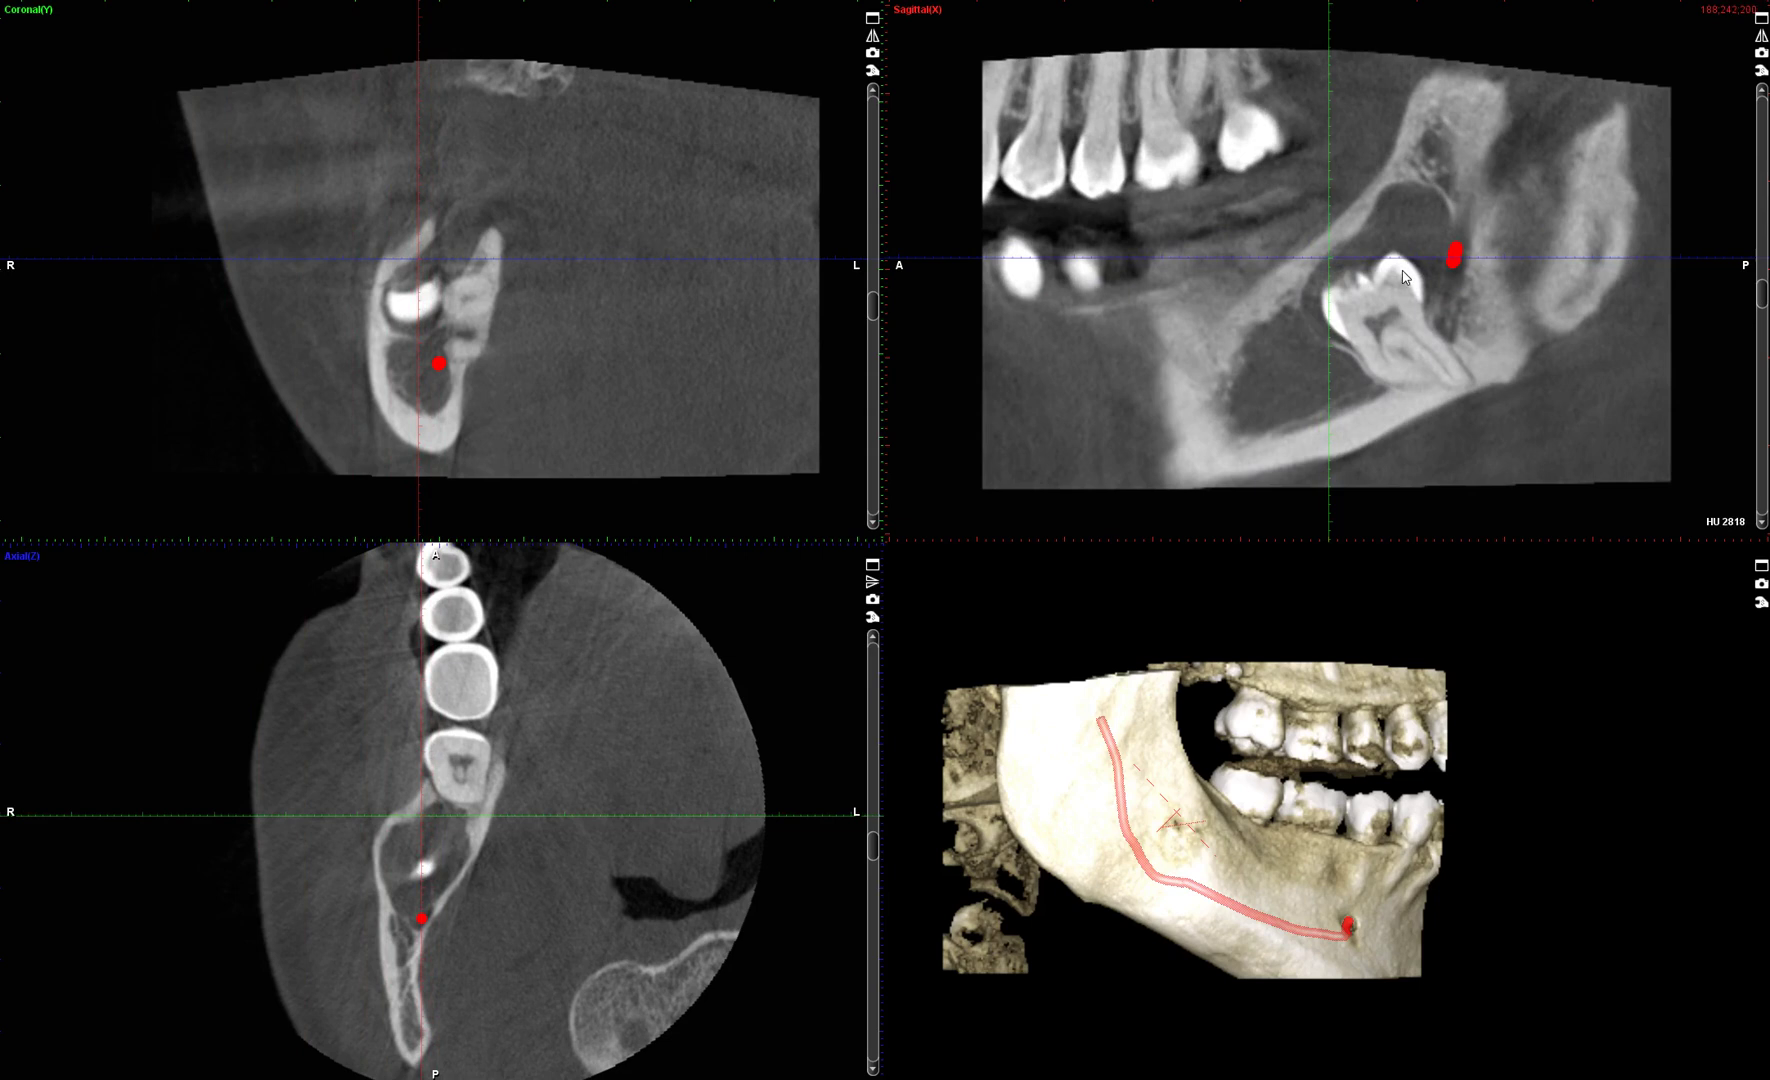
{"action": "mouse_move", "coordinate": [1763, 293]}
{"action": "left_mouse_down"}
{"action": "mouse_move", "coordinate": [1766, 320]}
{"action": "mouse_move", "coordinate": [1766, 304]}
{"action": "left_mouse_up"}
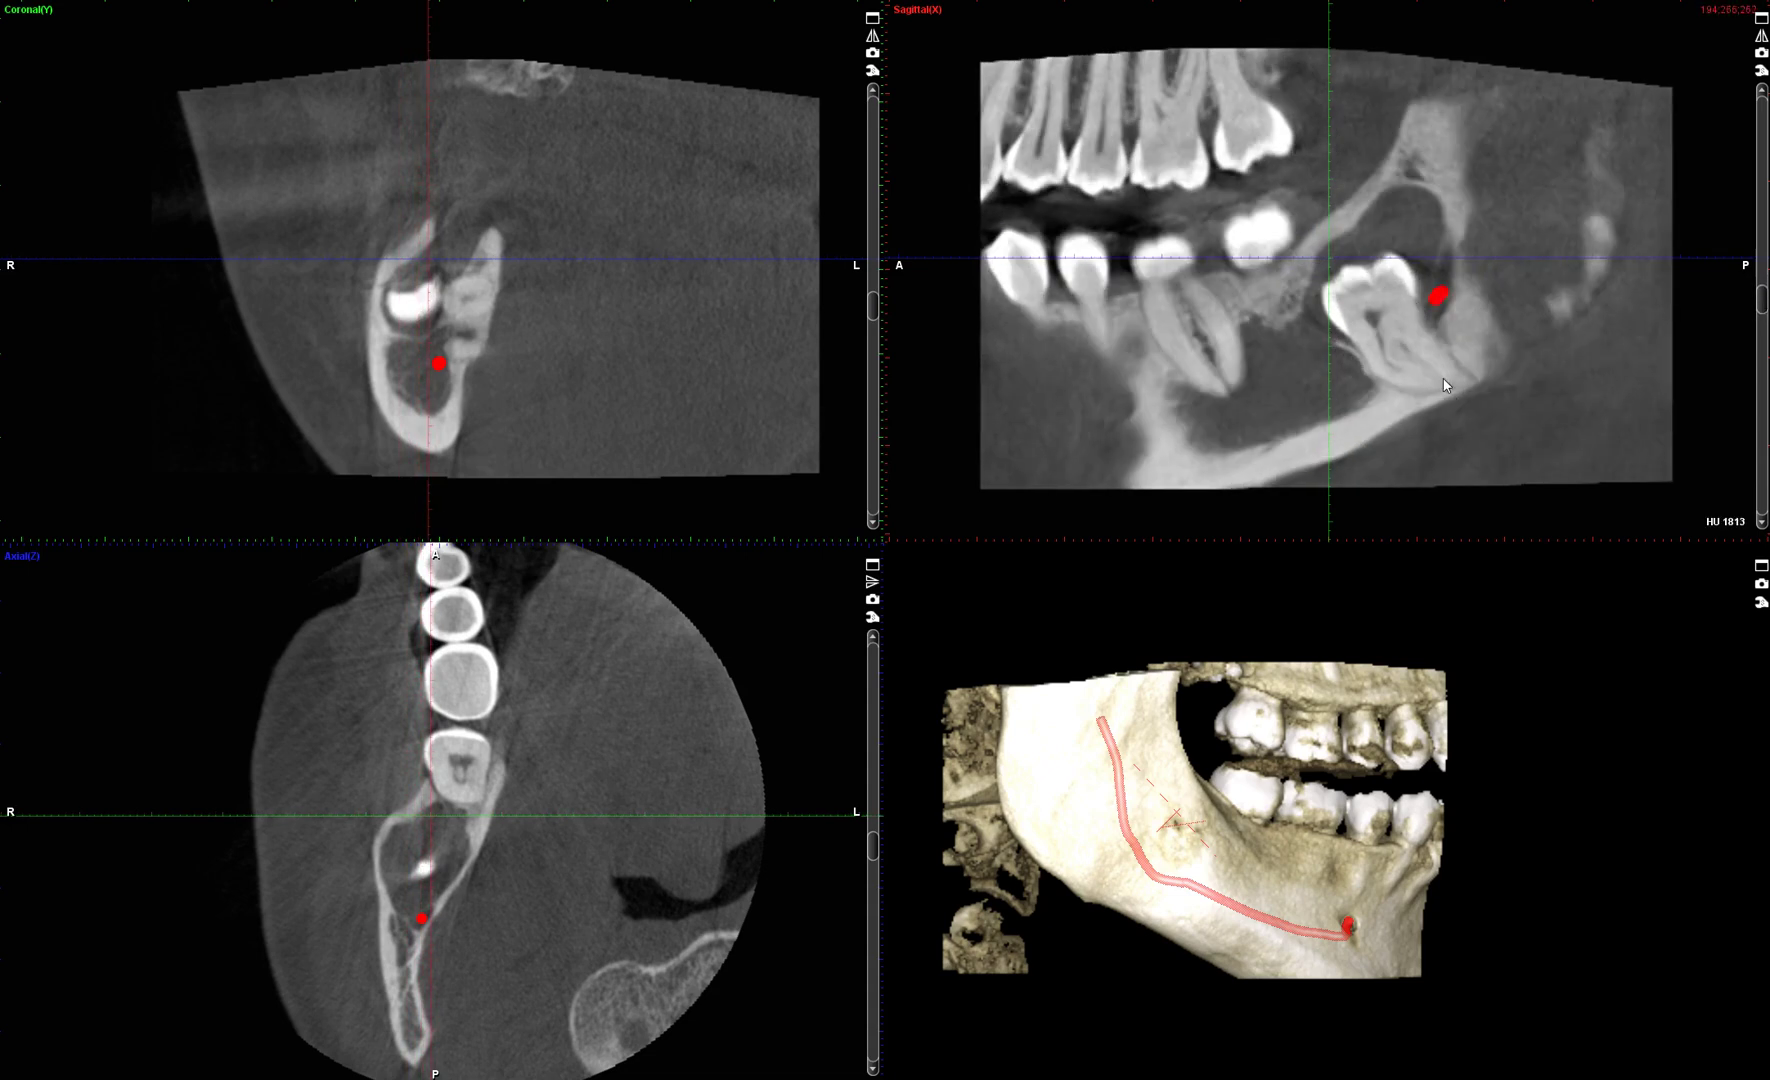
{"action": "left_click_drag", "start_coordinate": [1760, 308], "coordinate": [1763, 301]}
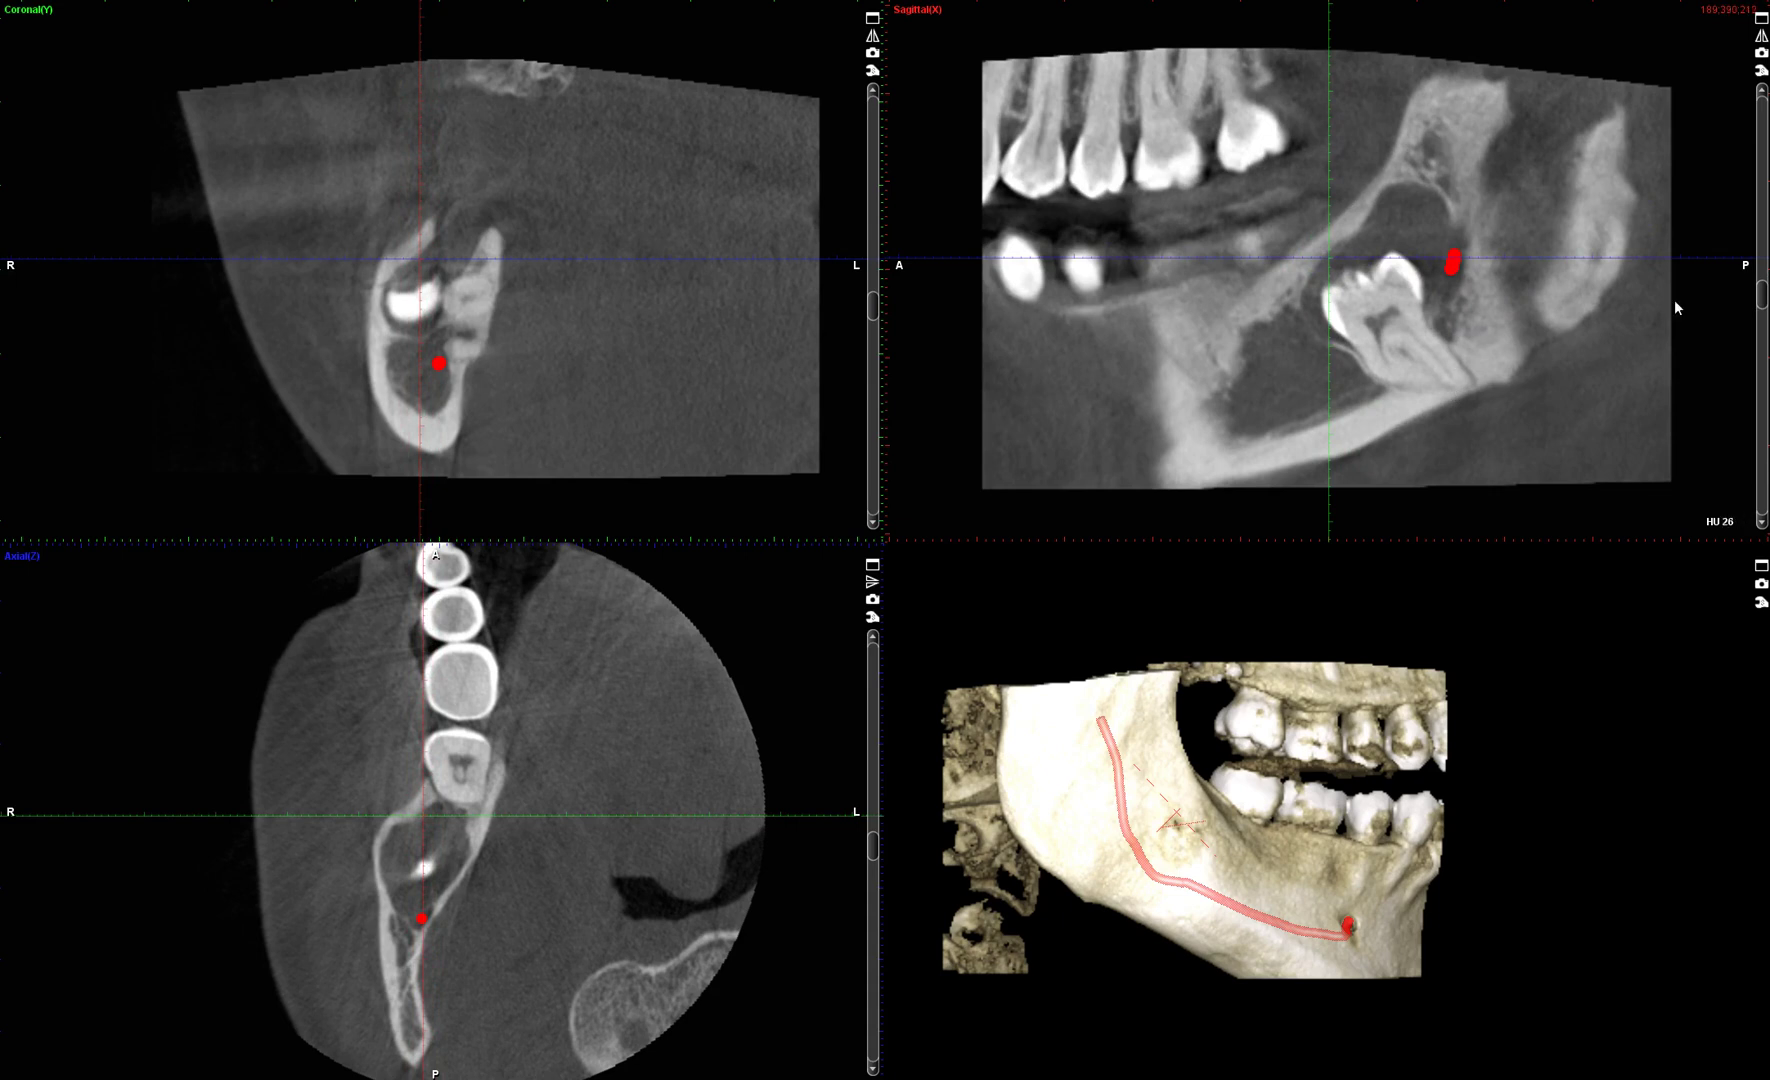
{"action": "left_click_drag", "start_coordinate": [1762, 312], "coordinate": [1762, 309]}
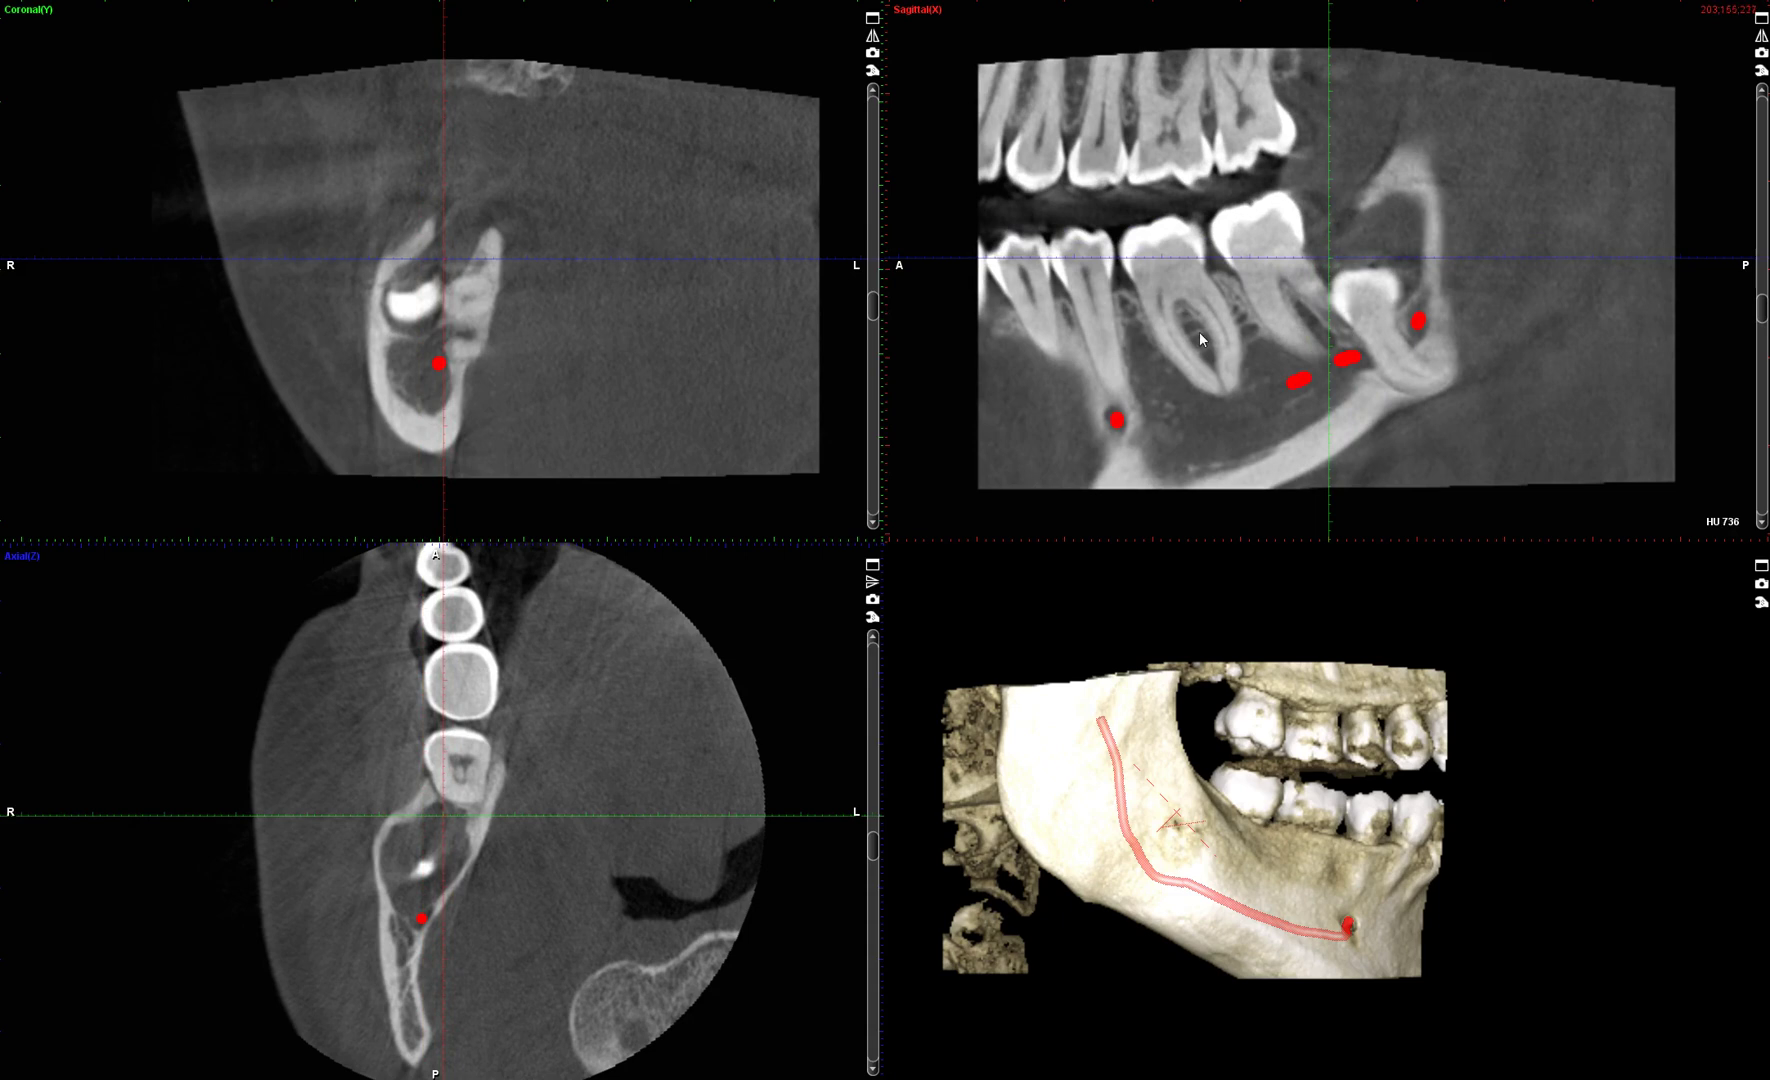
{"action": "mouse_move", "coordinate": [607, 357]}
{"action": "left_mouse_down"}
{"action": "mouse_move", "coordinate": [612, 383]}
{"action": "mouse_move", "coordinate": [625, 362]}
{"action": "left_mouse_up"}
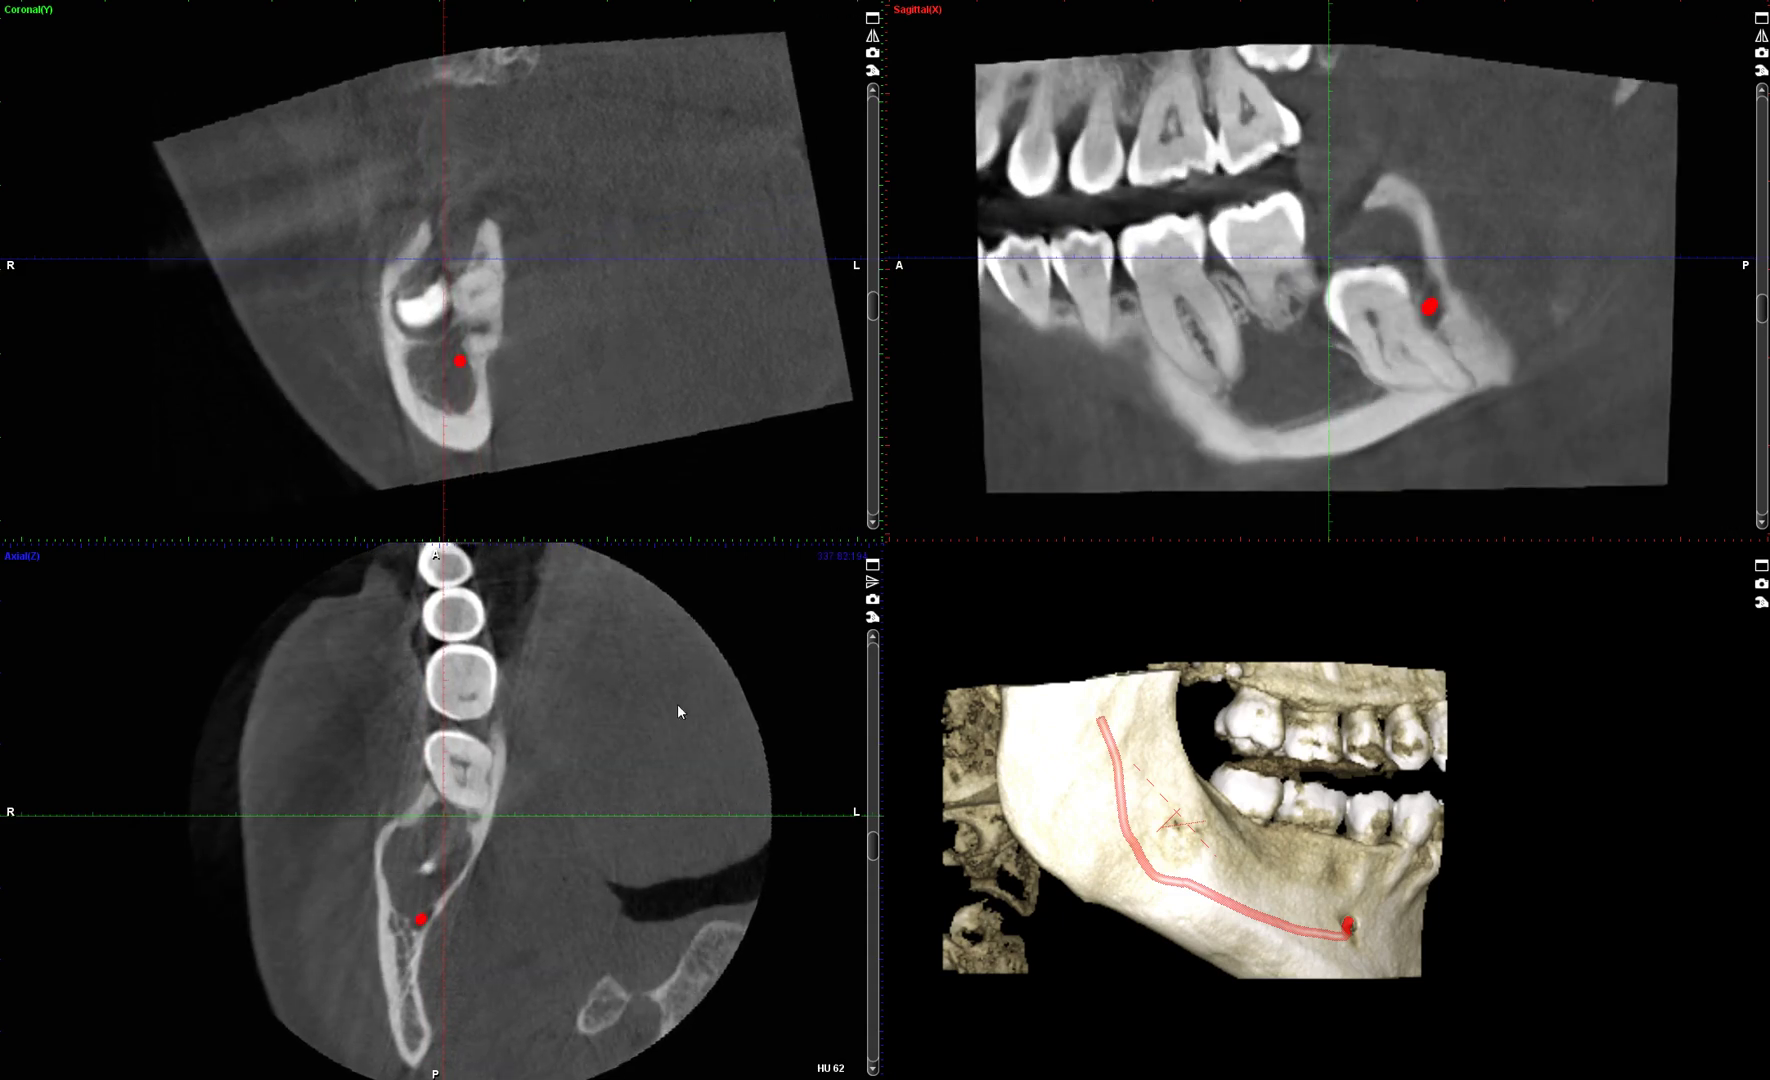
Step: Reposition the axial slice intersection and display the traced nerve markers in every slice
{"action": "scroll", "coordinate": [679, 767], "scroll_direction": "up", "scroll_amount": 2}
{"action": "mouse_move", "coordinate": [877, 846]}
{"action": "left_mouse_down"}
{"action": "mouse_move", "coordinate": [875, 870]}
{"action": "mouse_move", "coordinate": [871, 846]}
{"action": "left_mouse_up"}
{"action": "left_click_drag", "start_coordinate": [506, 872], "coordinate": [509, 846]}
{"action": "left_click", "coordinate": [421, 889]}
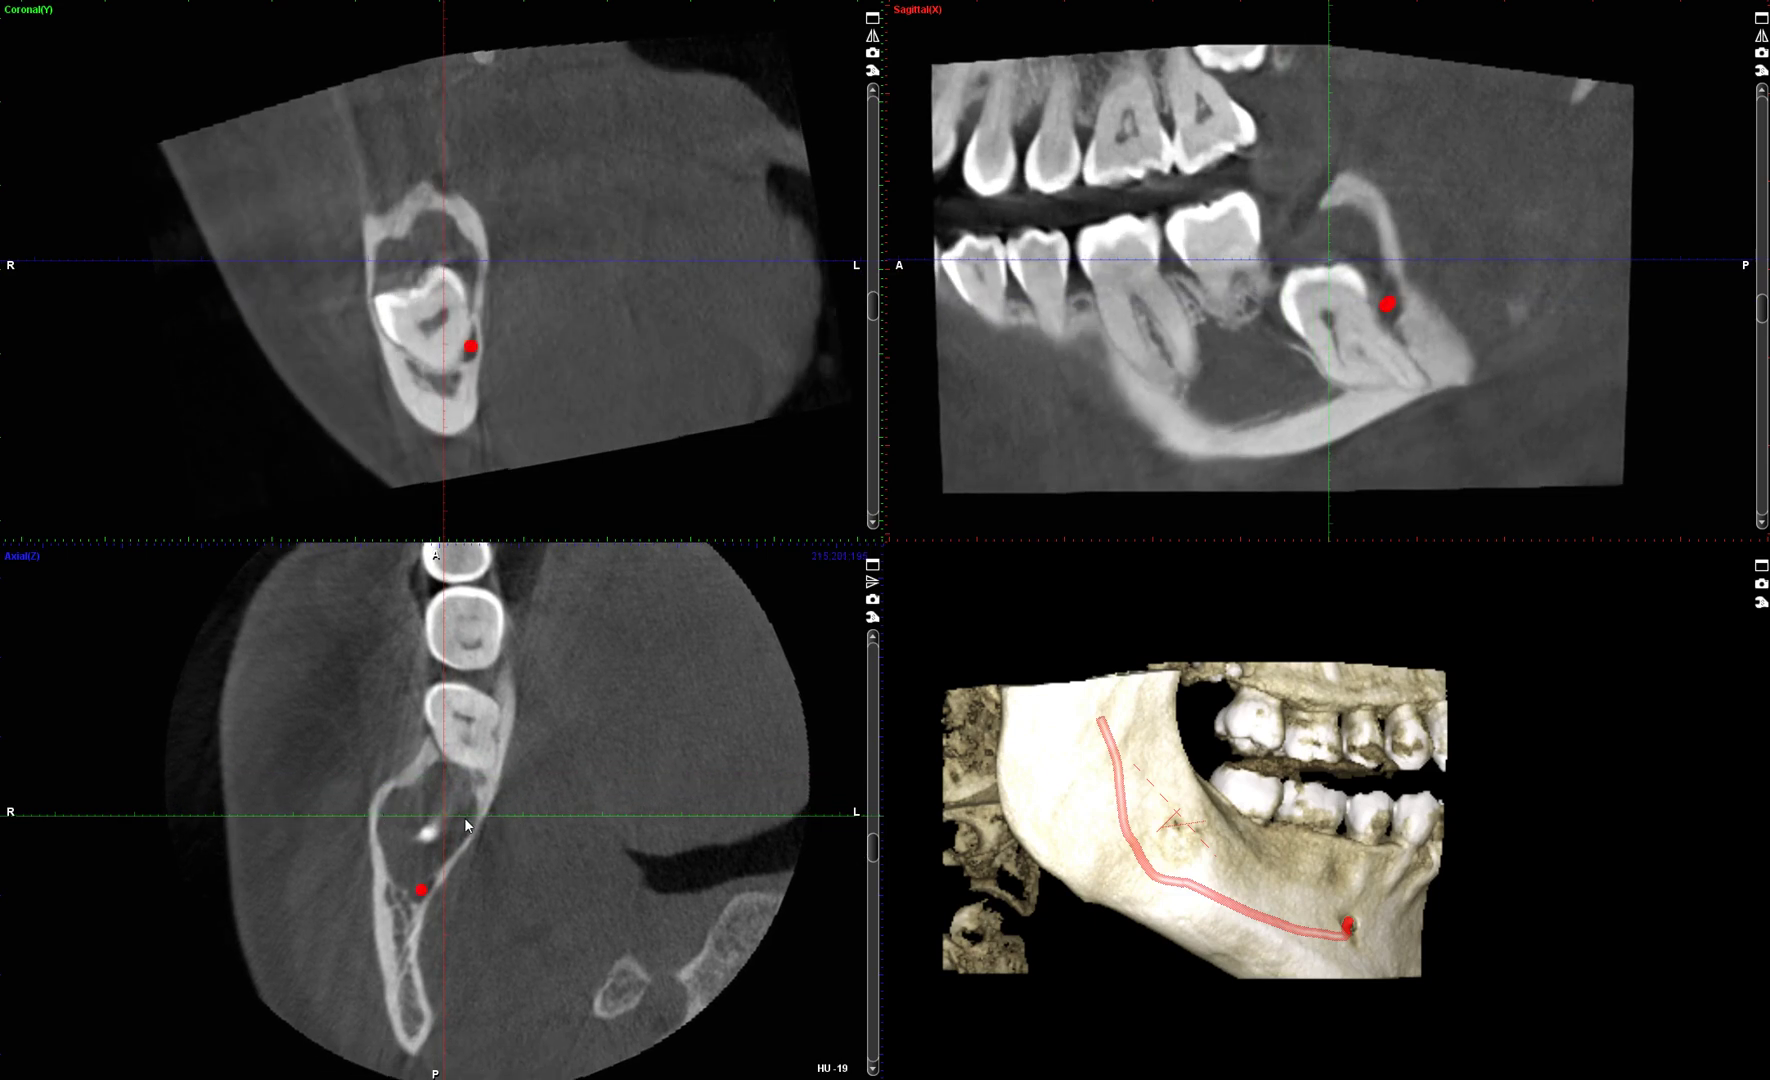
Step: Move the axial slice to the impacted molar's root level beside the canal marker
{"action": "left_click_drag", "start_coordinate": [868, 846], "coordinate": [868, 898]}
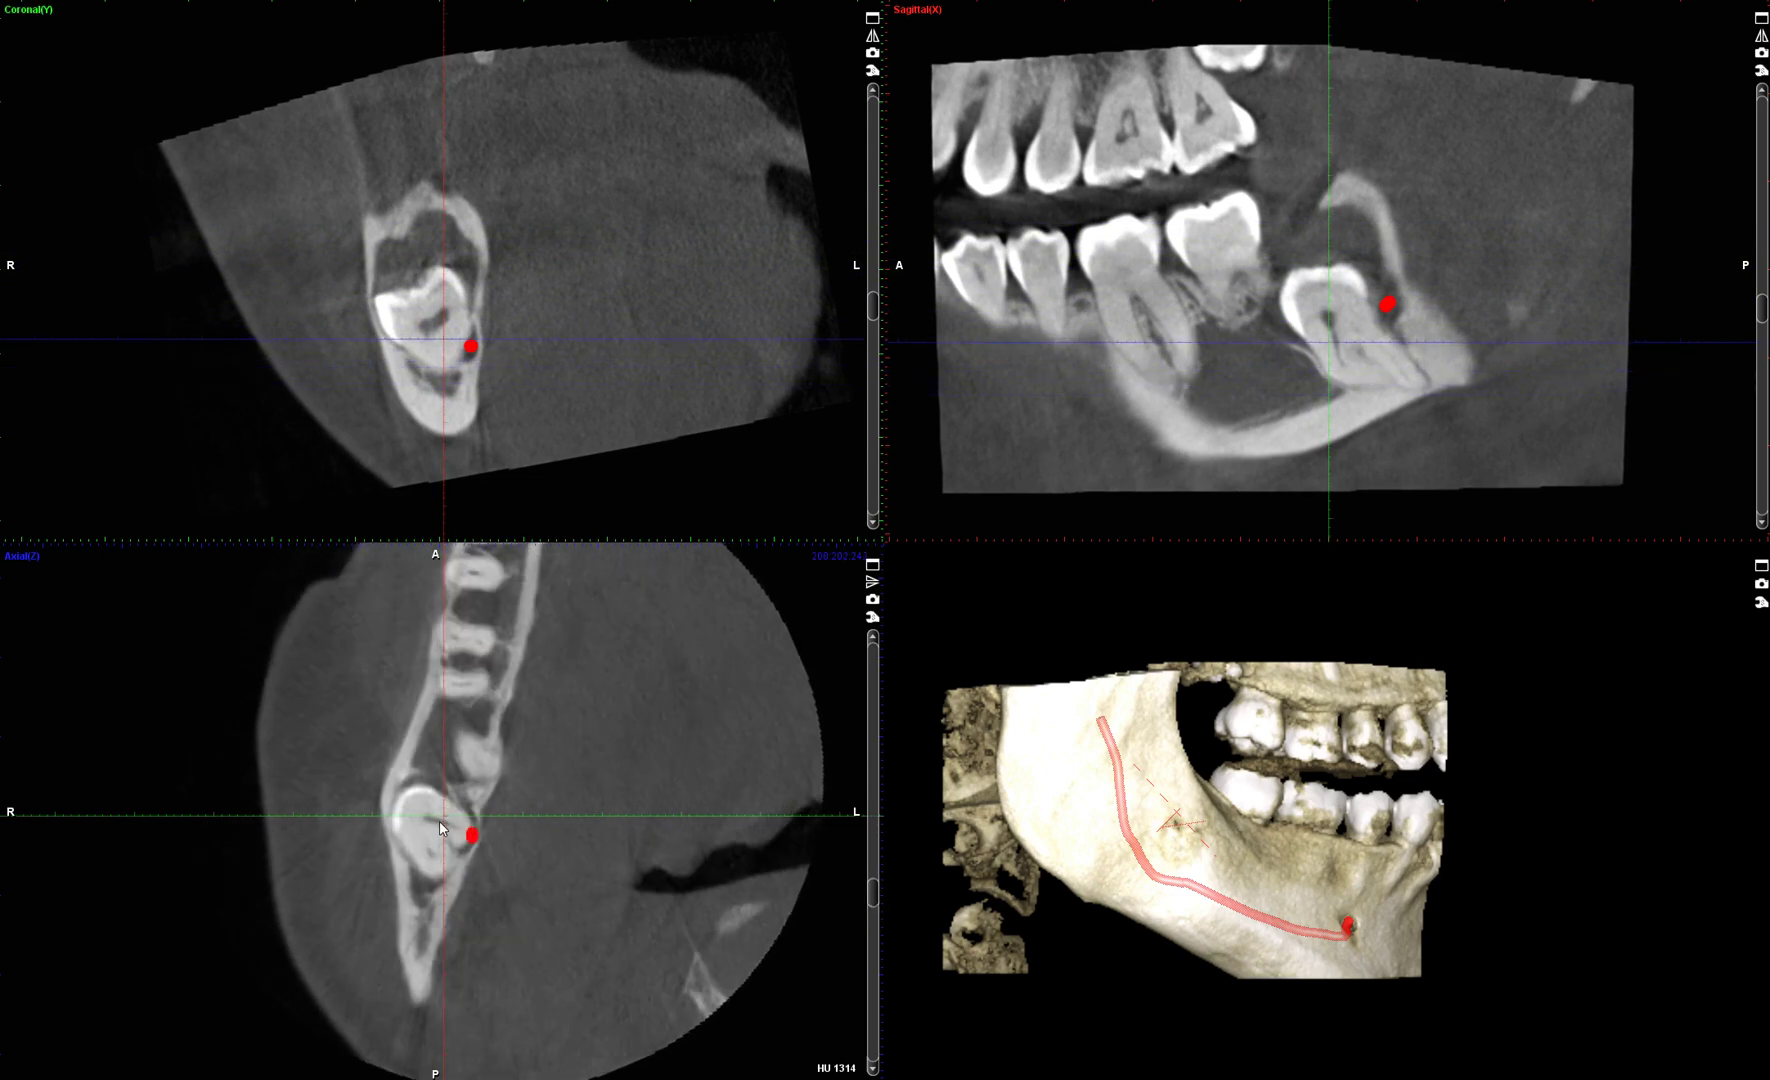
{"action": "left_click_drag", "start_coordinate": [873, 891], "coordinate": [868, 848]}
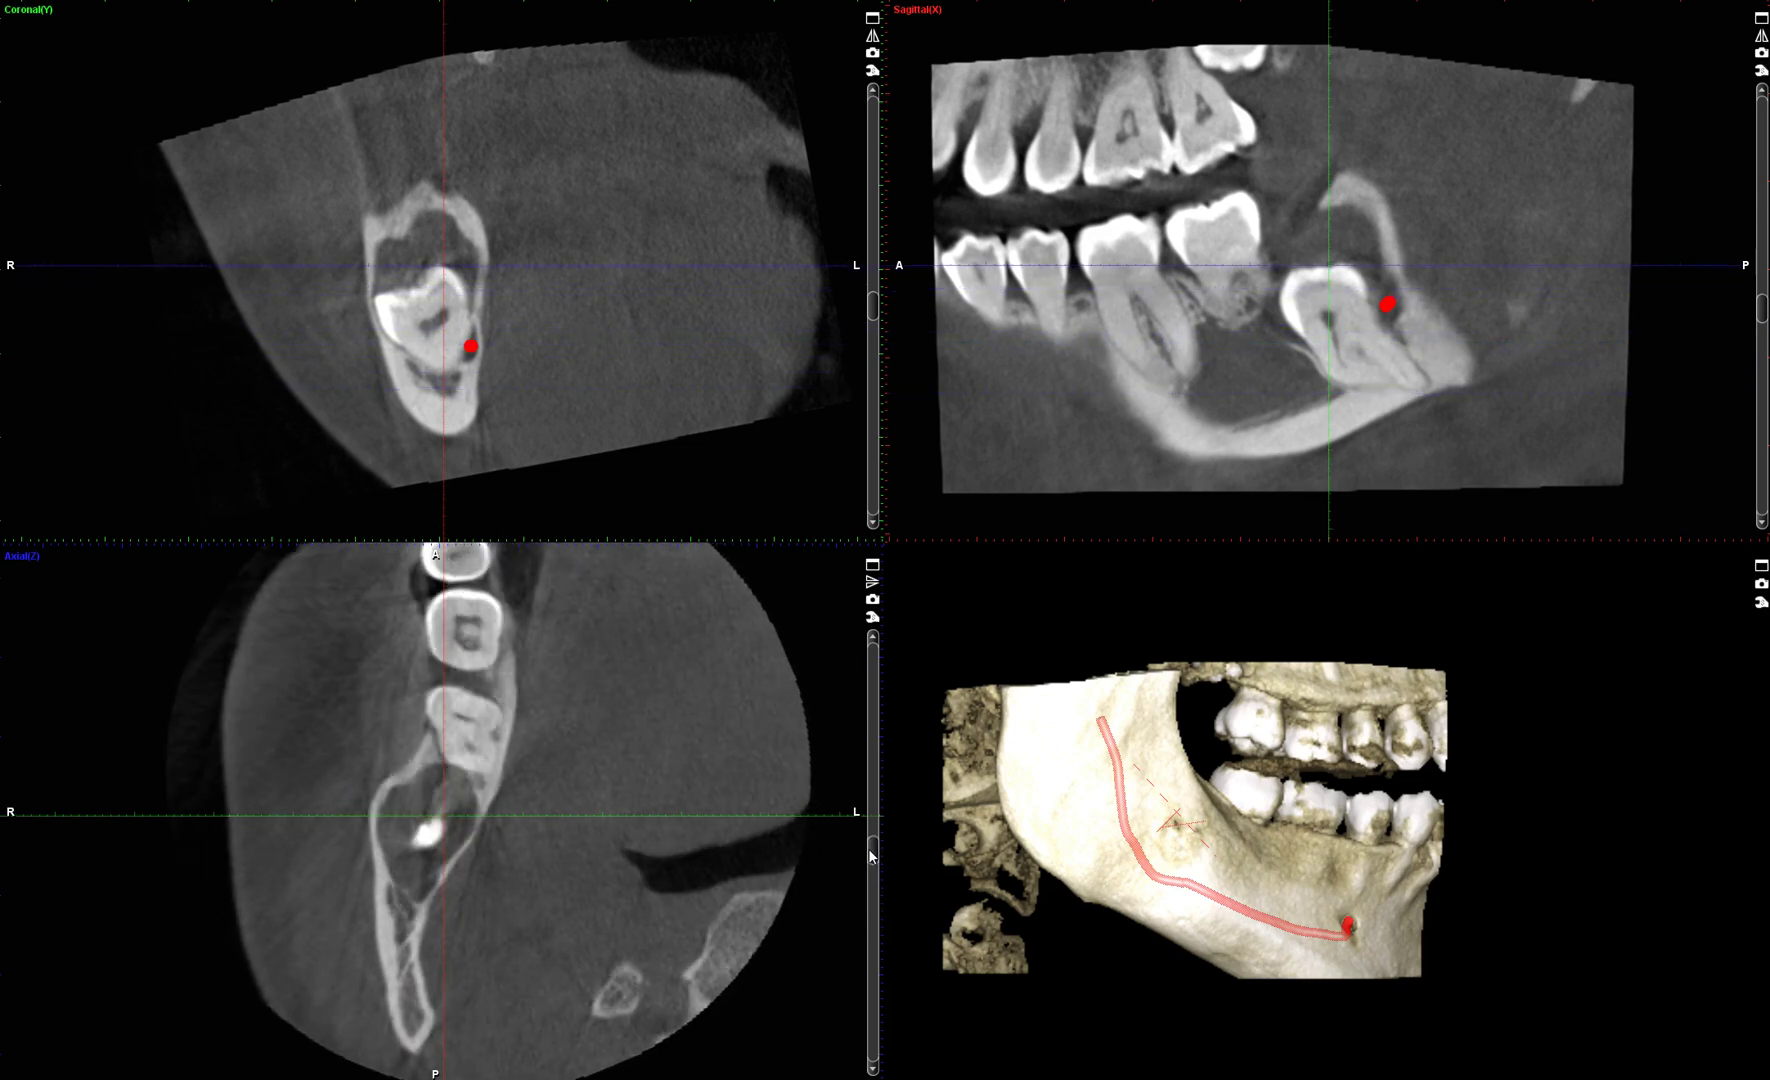
{"action": "scroll", "coordinate": [559, 301], "scroll_direction": "up", "scroll_amount": 1}
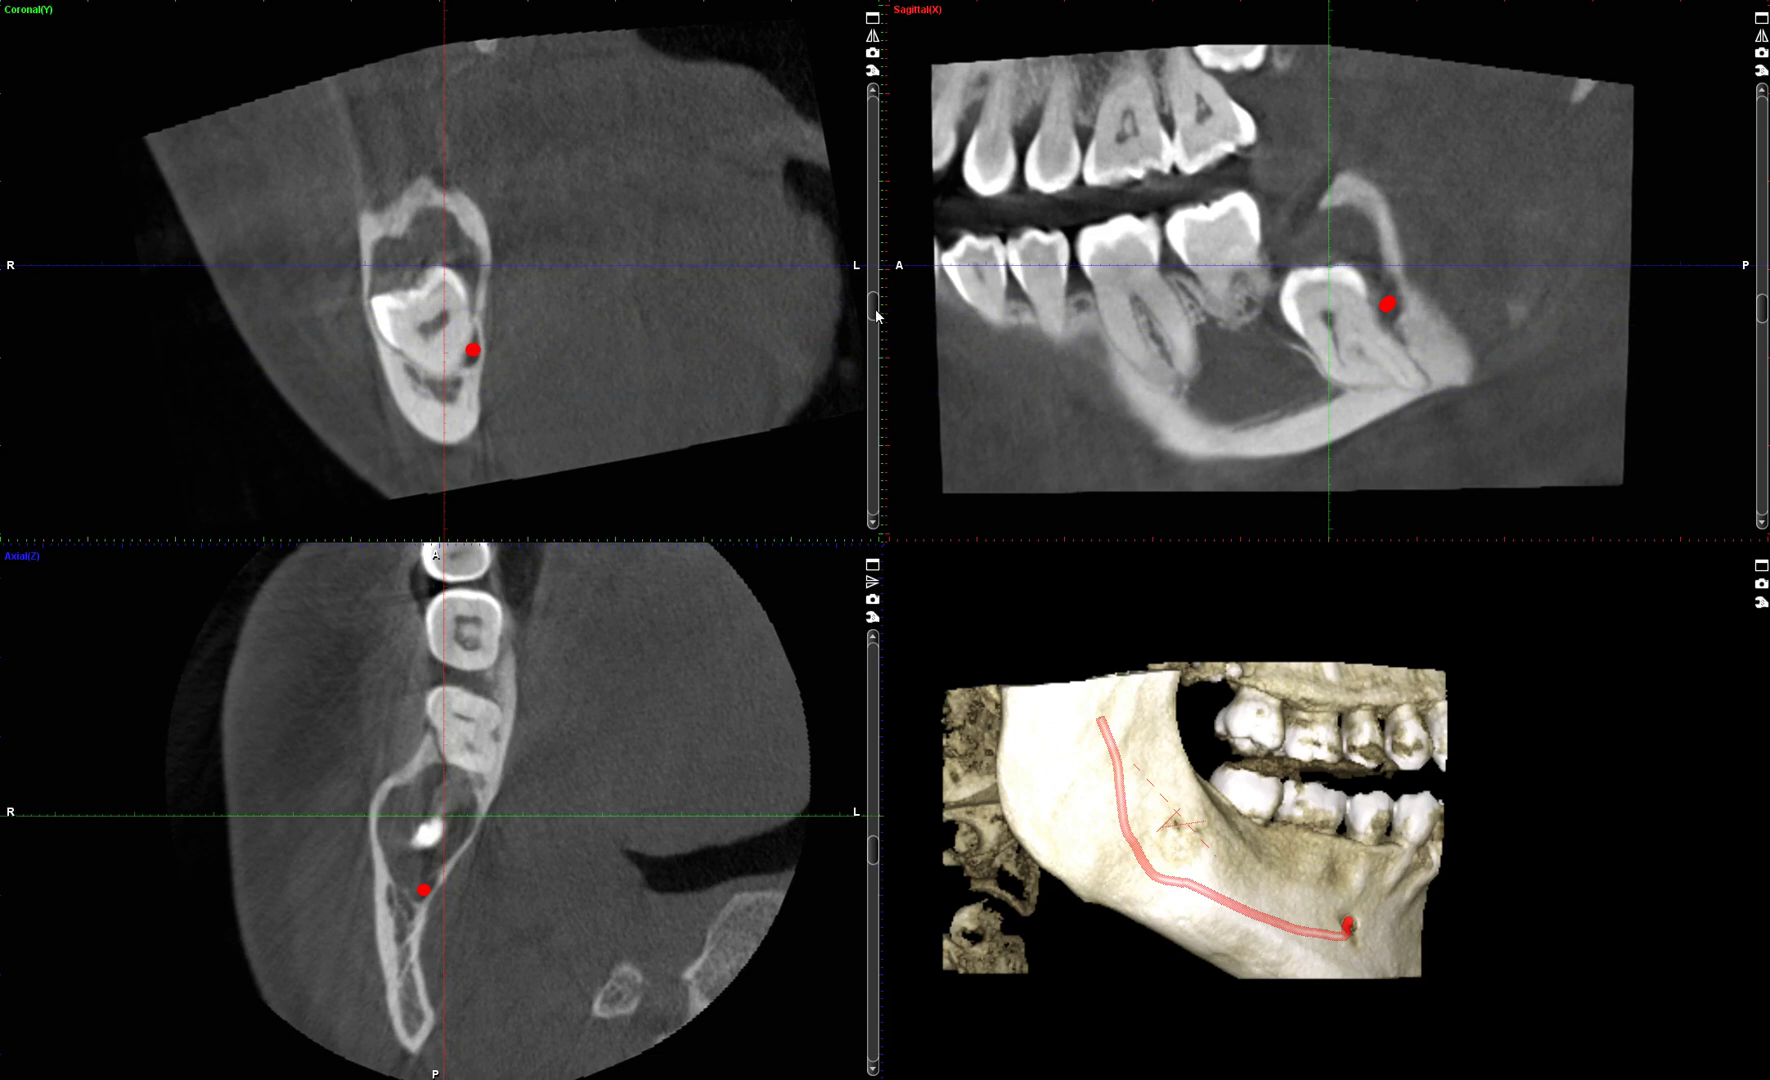
Step: Advance the coronal slice a few steps past the canal marker behind the impacted molar
{"action": "mouse_move", "coordinate": [878, 316]}
{"action": "left_mouse_down"}
{"action": "mouse_move", "coordinate": [874, 293]}
{"action": "mouse_move", "coordinate": [873, 358]}
{"action": "mouse_move", "coordinate": [877, 273]}
{"action": "mouse_move", "coordinate": [881, 342]}
{"action": "mouse_move", "coordinate": [881, 314]}
{"action": "left_mouse_up"}
Step: Rotate the slice planes around the crosshair to follow the ramus and zoom the coronal view
{"action": "left_click_drag", "start_coordinate": [679, 642], "coordinate": [643, 669]}
{"action": "left_click_drag", "start_coordinate": [875, 301], "coordinate": [878, 395]}
{"action": "left_click_drag", "start_coordinate": [604, 118], "coordinate": [647, 158]}
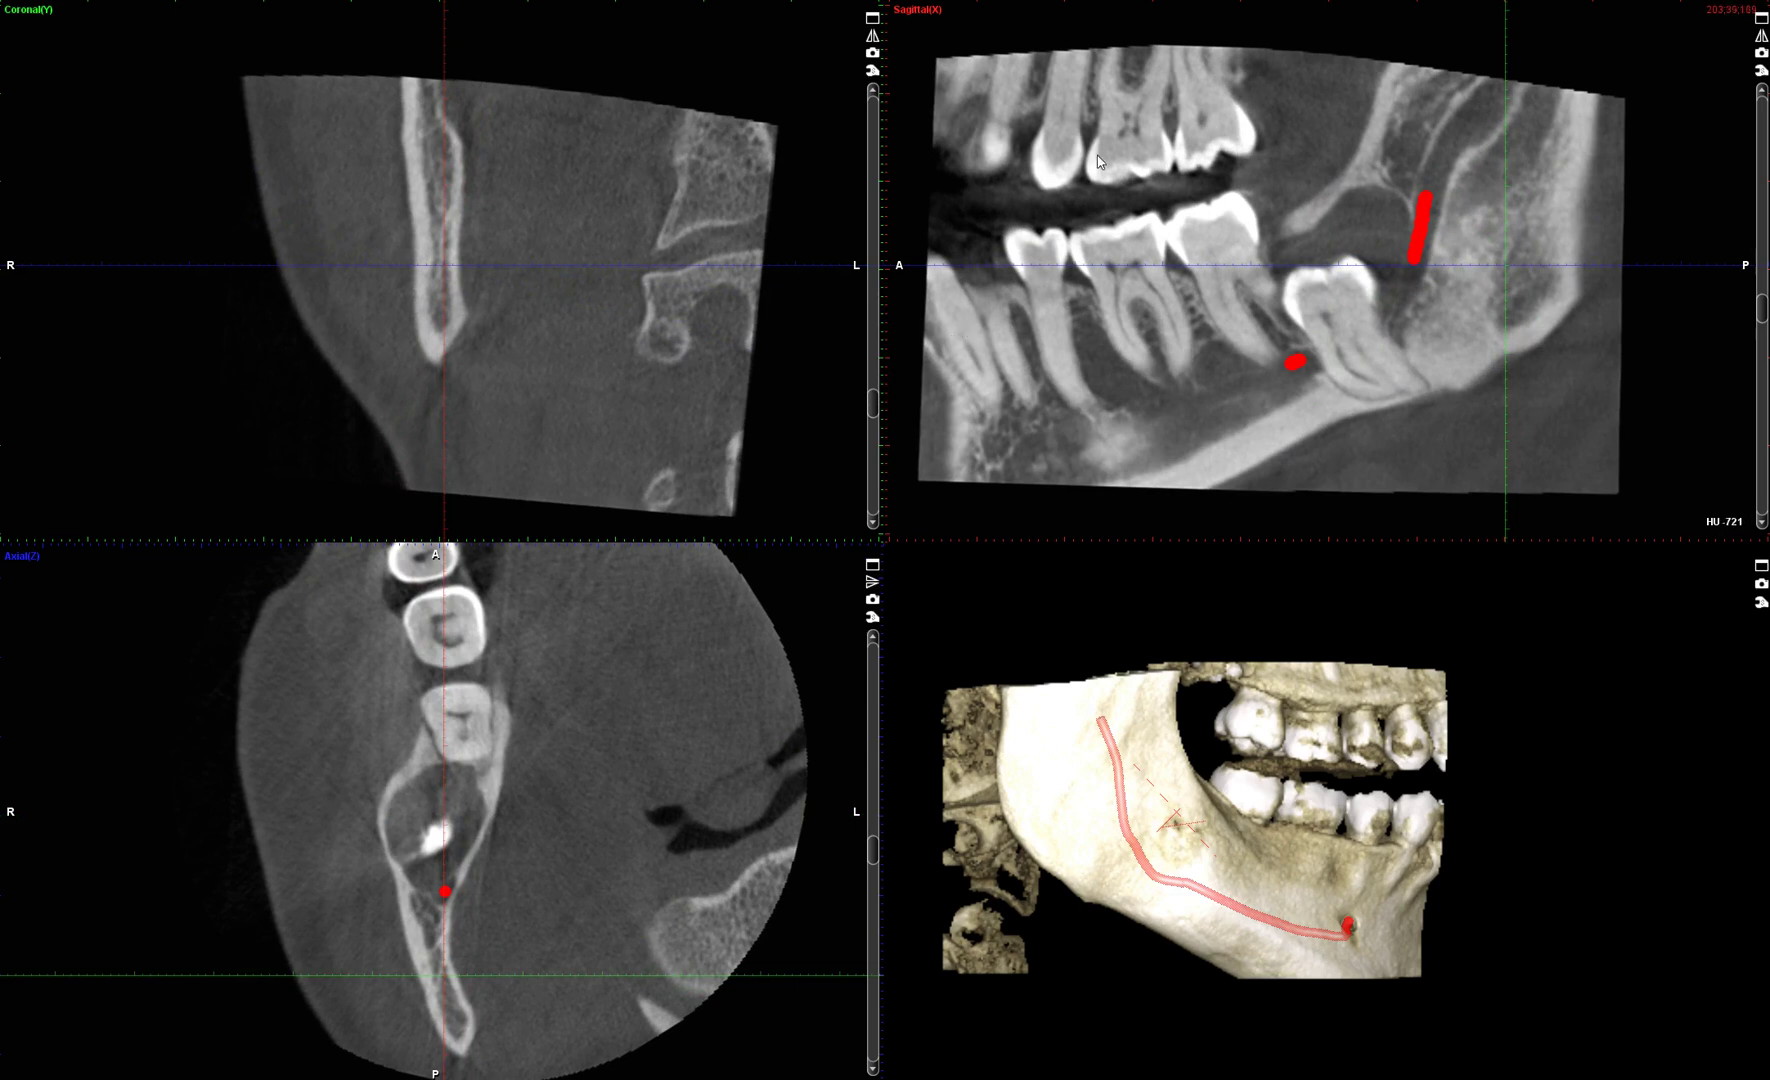
{"action": "scroll", "coordinate": [484, 142], "scroll_direction": "up", "scroll_amount": 1}
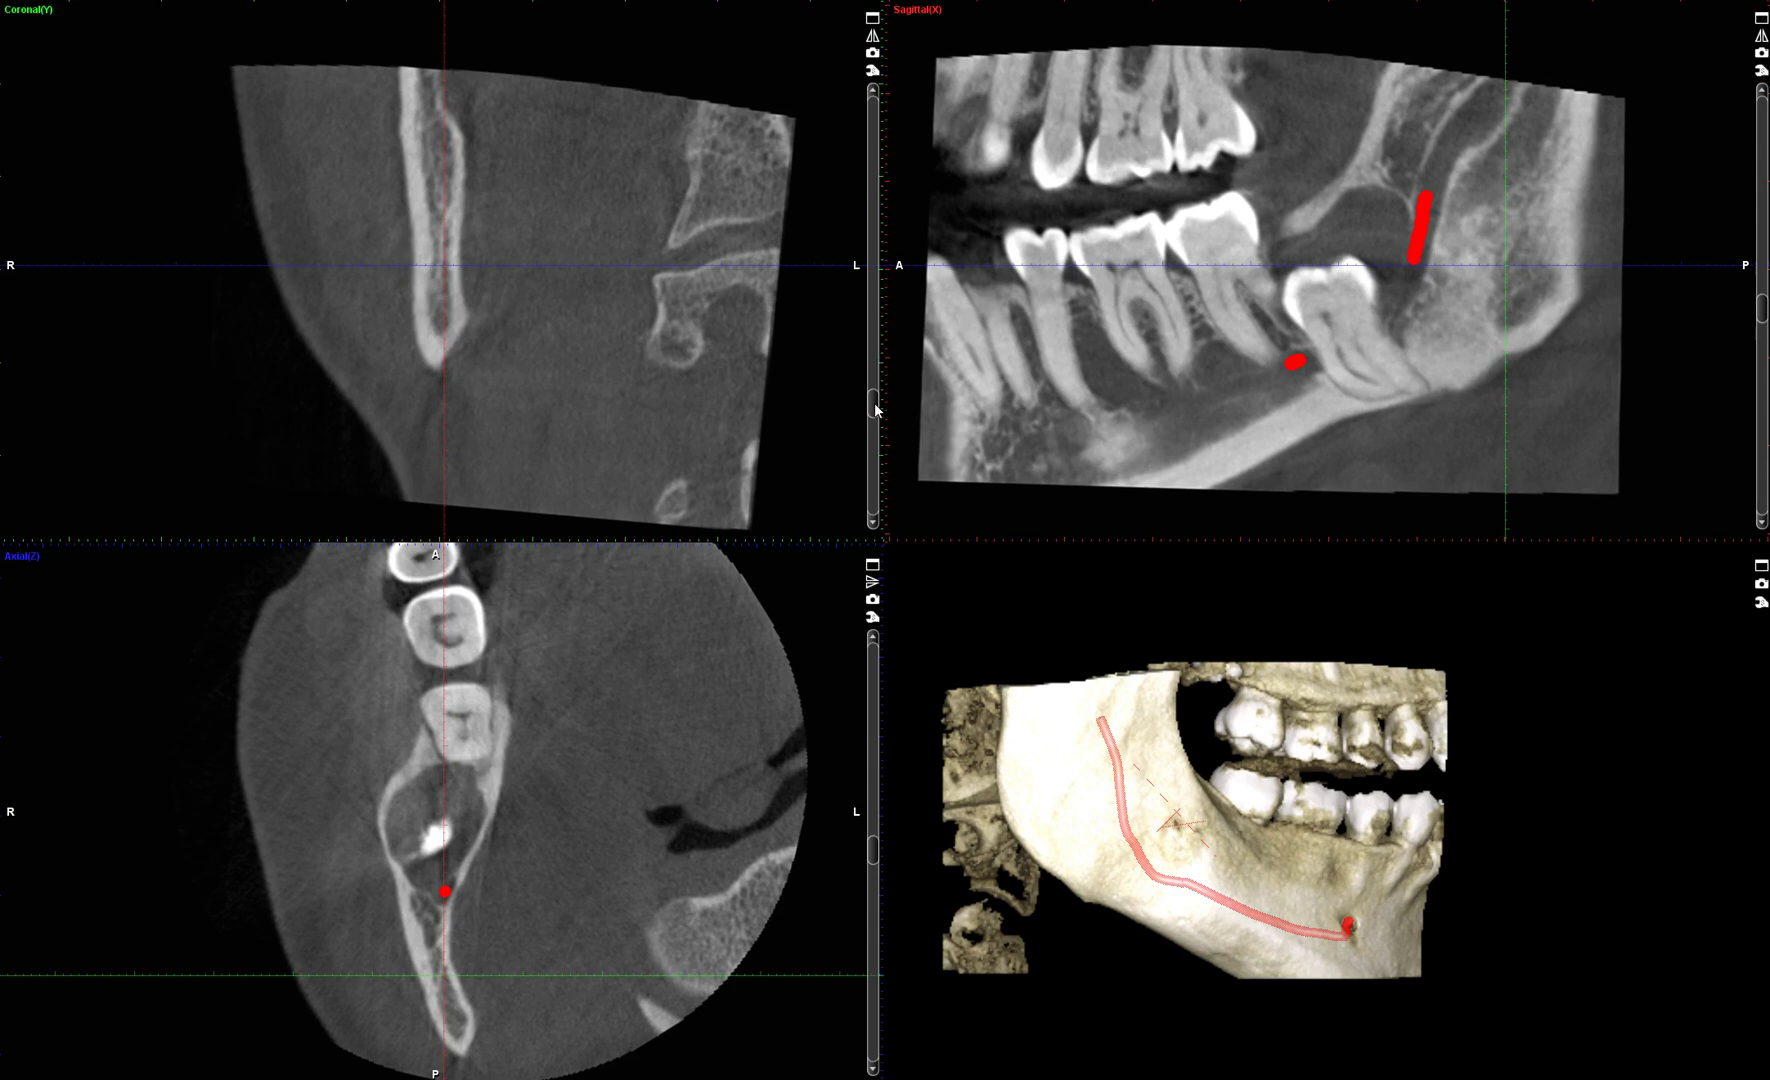
Step: Step the coronal slice until it cuts through the nerve canal's cross-section
{"action": "left_click_drag", "start_coordinate": [876, 408], "coordinate": [875, 430]}
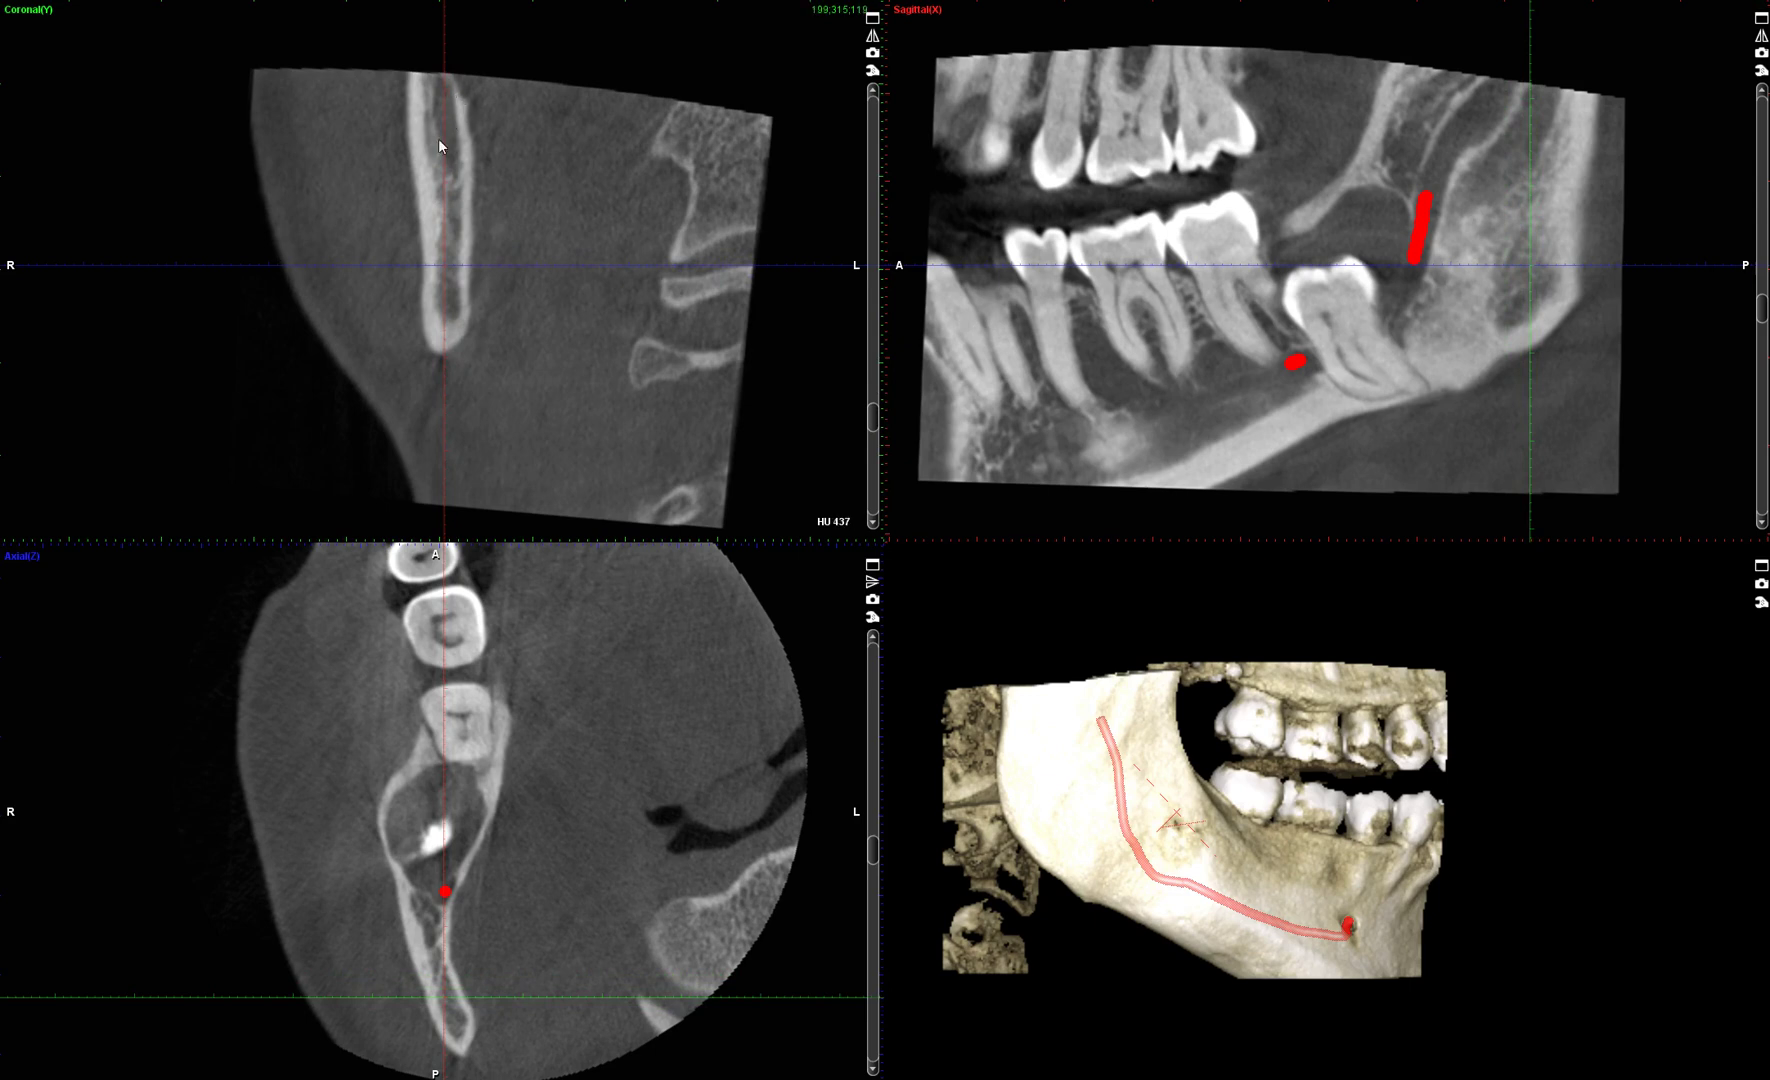
{"action": "left_click_drag", "start_coordinate": [872, 420], "coordinate": [876, 389]}
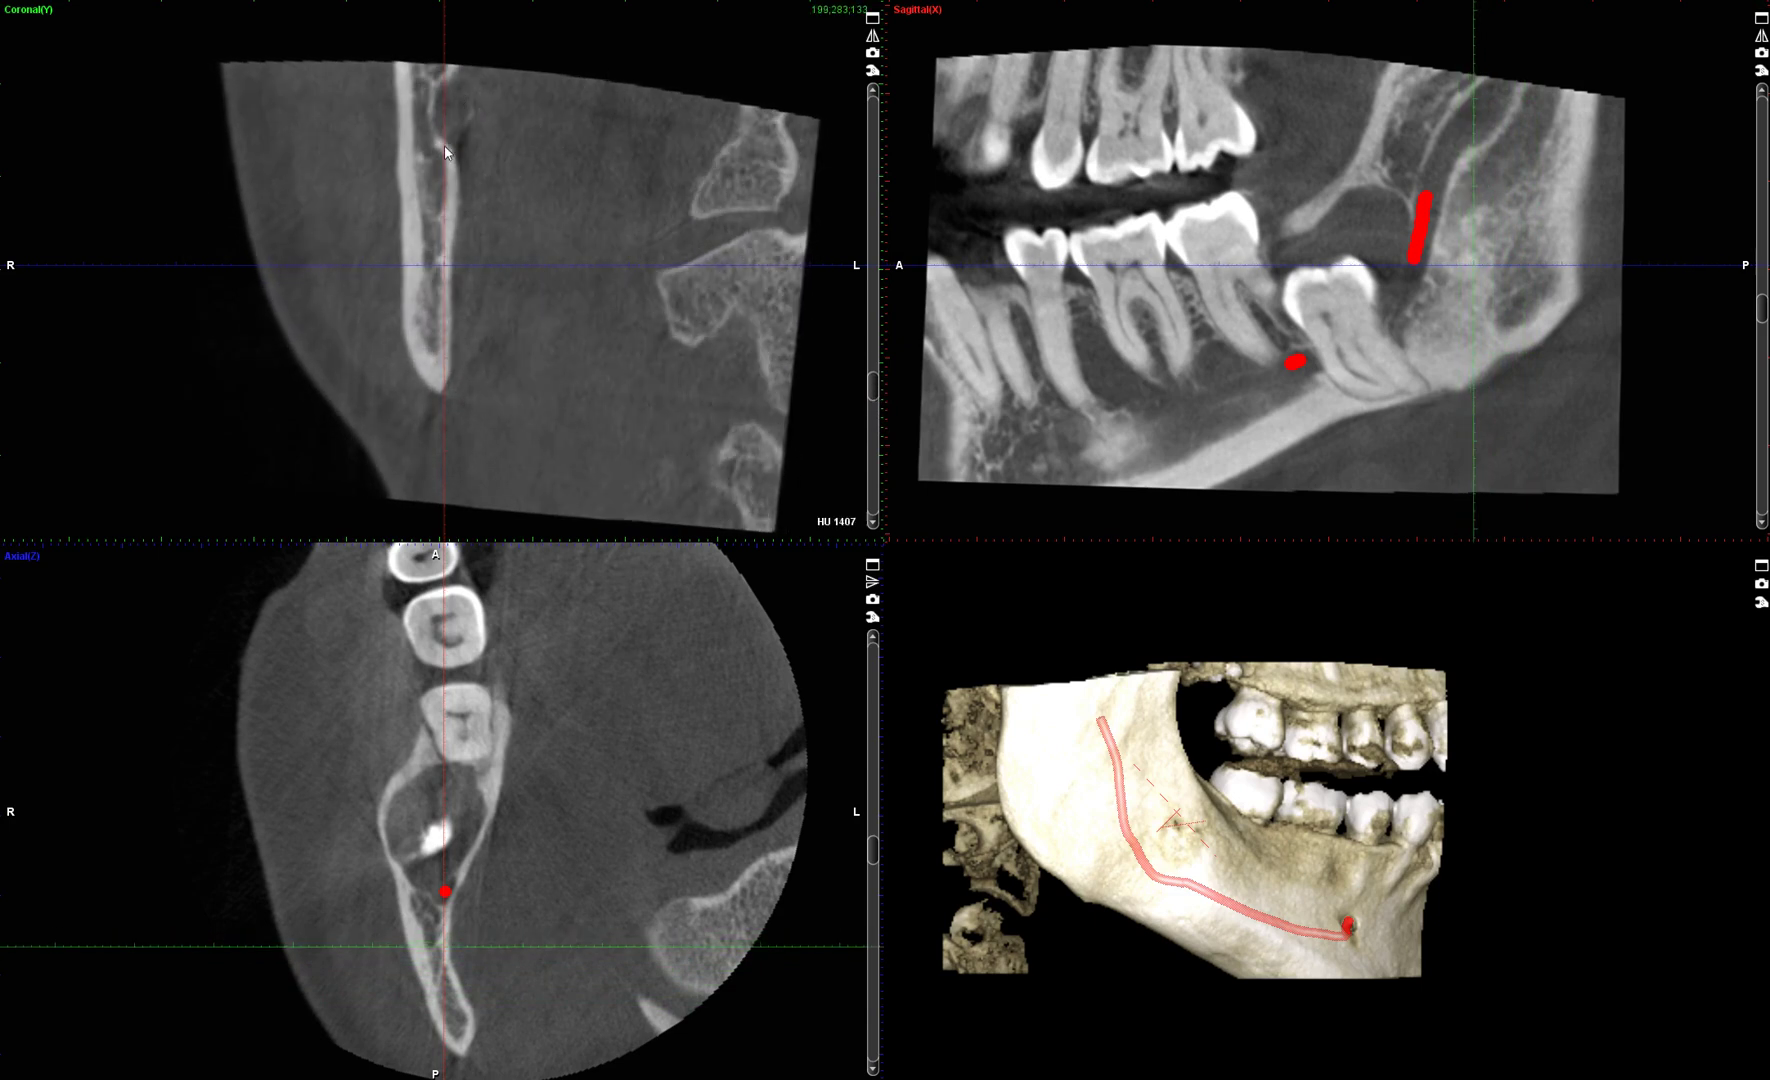
{"action": "left_click_drag", "start_coordinate": [874, 386], "coordinate": [874, 384]}
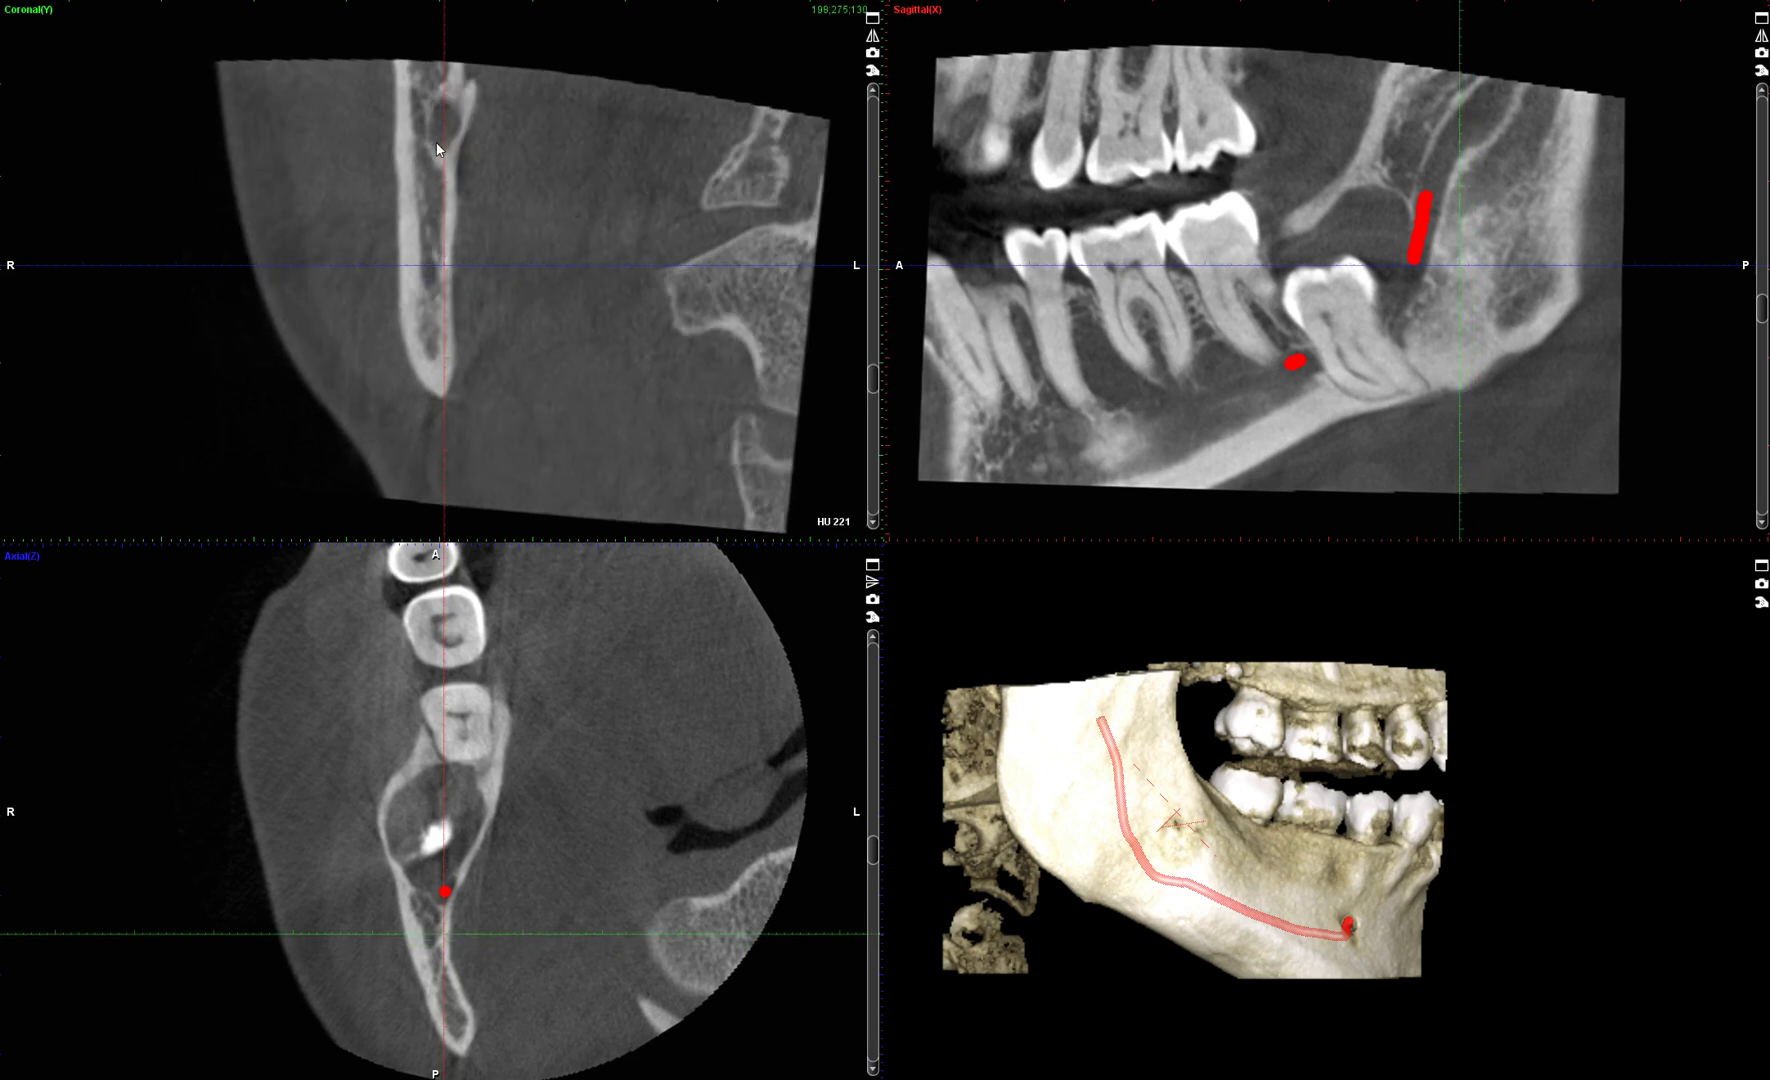
{"action": "left_click_drag", "start_coordinate": [876, 382], "coordinate": [876, 369]}
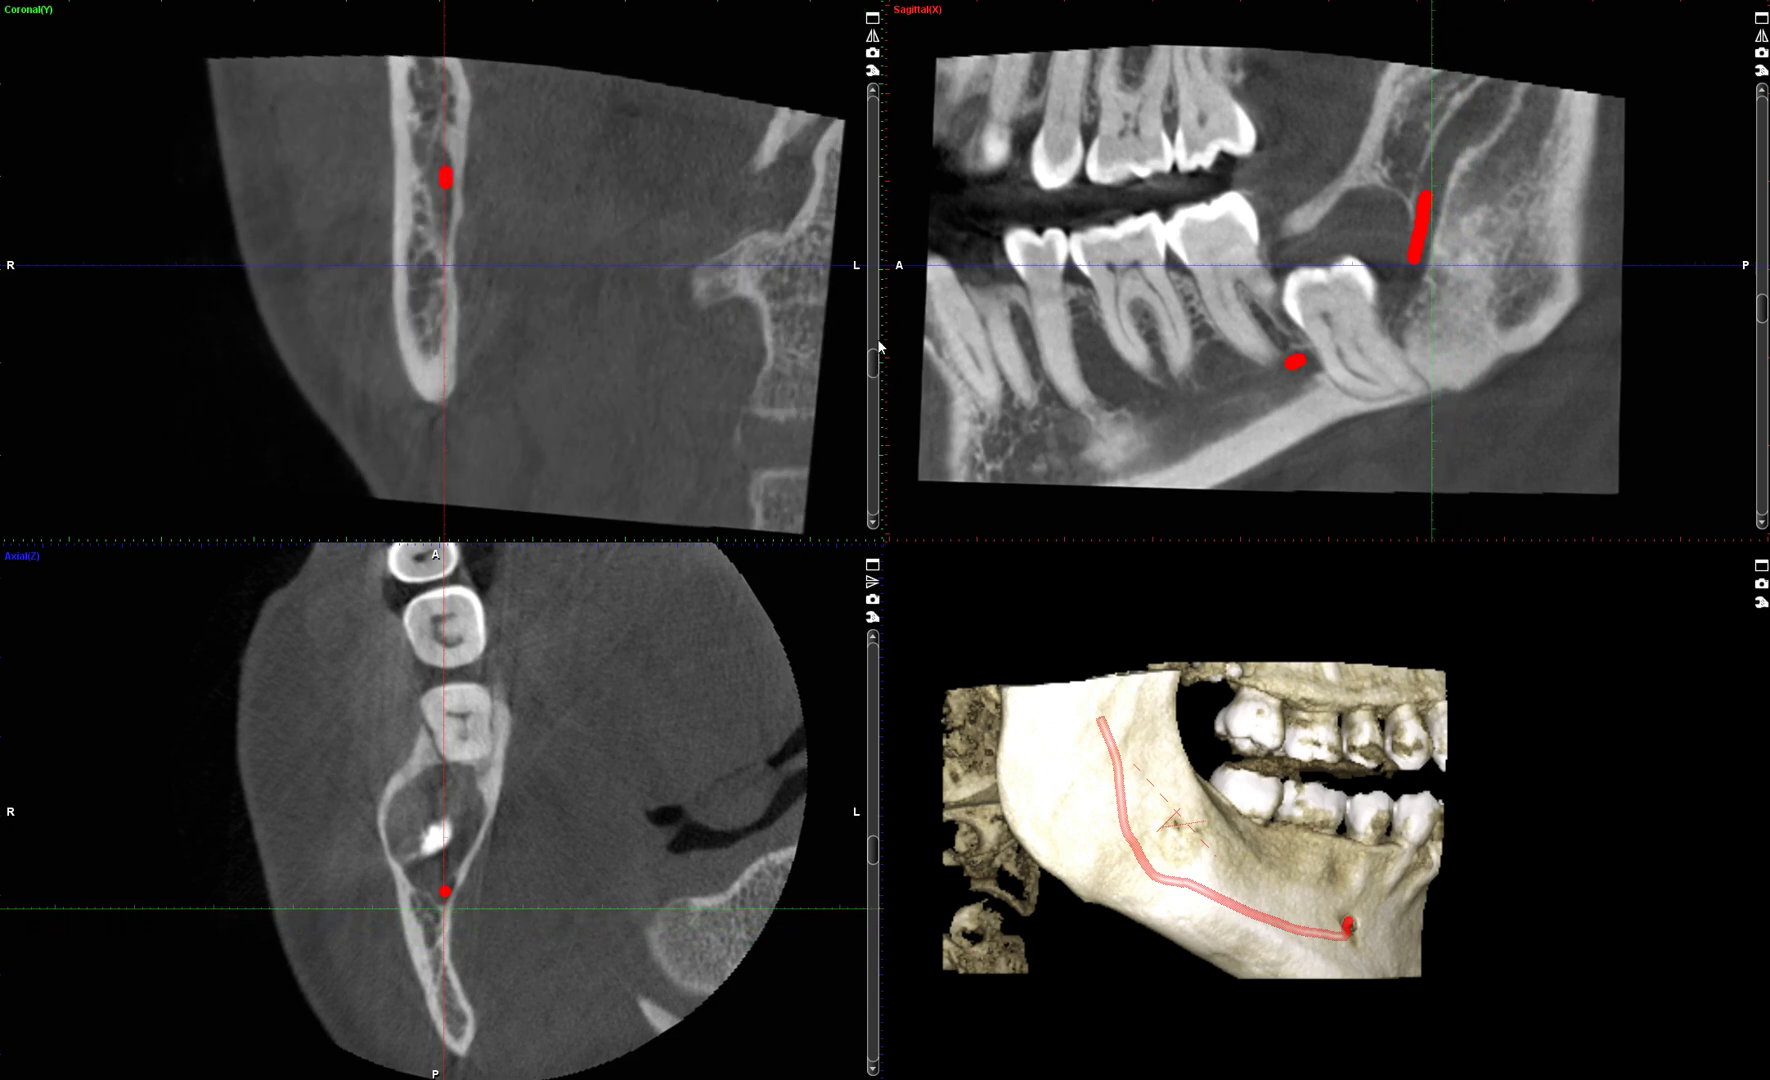
Step: Move the coronal slice back toward the impacted lower third molar
{"action": "left_click_drag", "start_coordinate": [876, 364], "coordinate": [875, 346]}
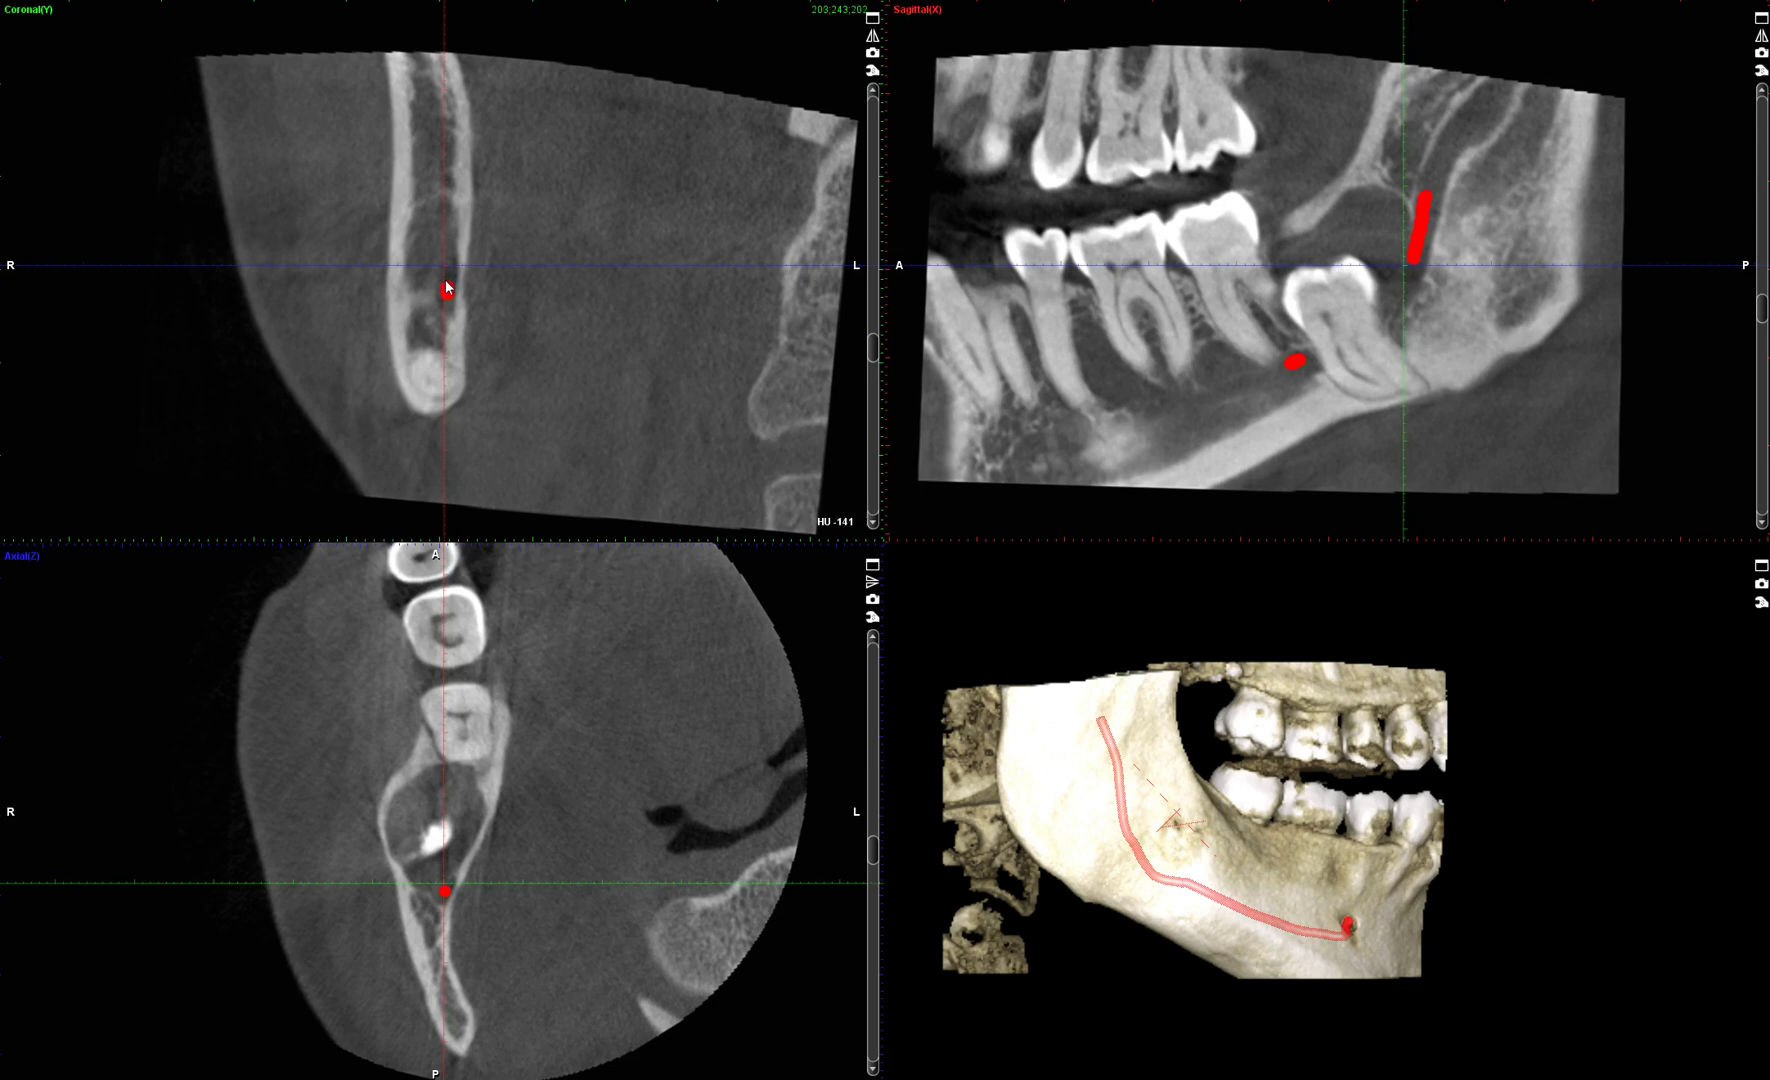
{"action": "left_click_drag", "start_coordinate": [873, 345], "coordinate": [873, 340]}
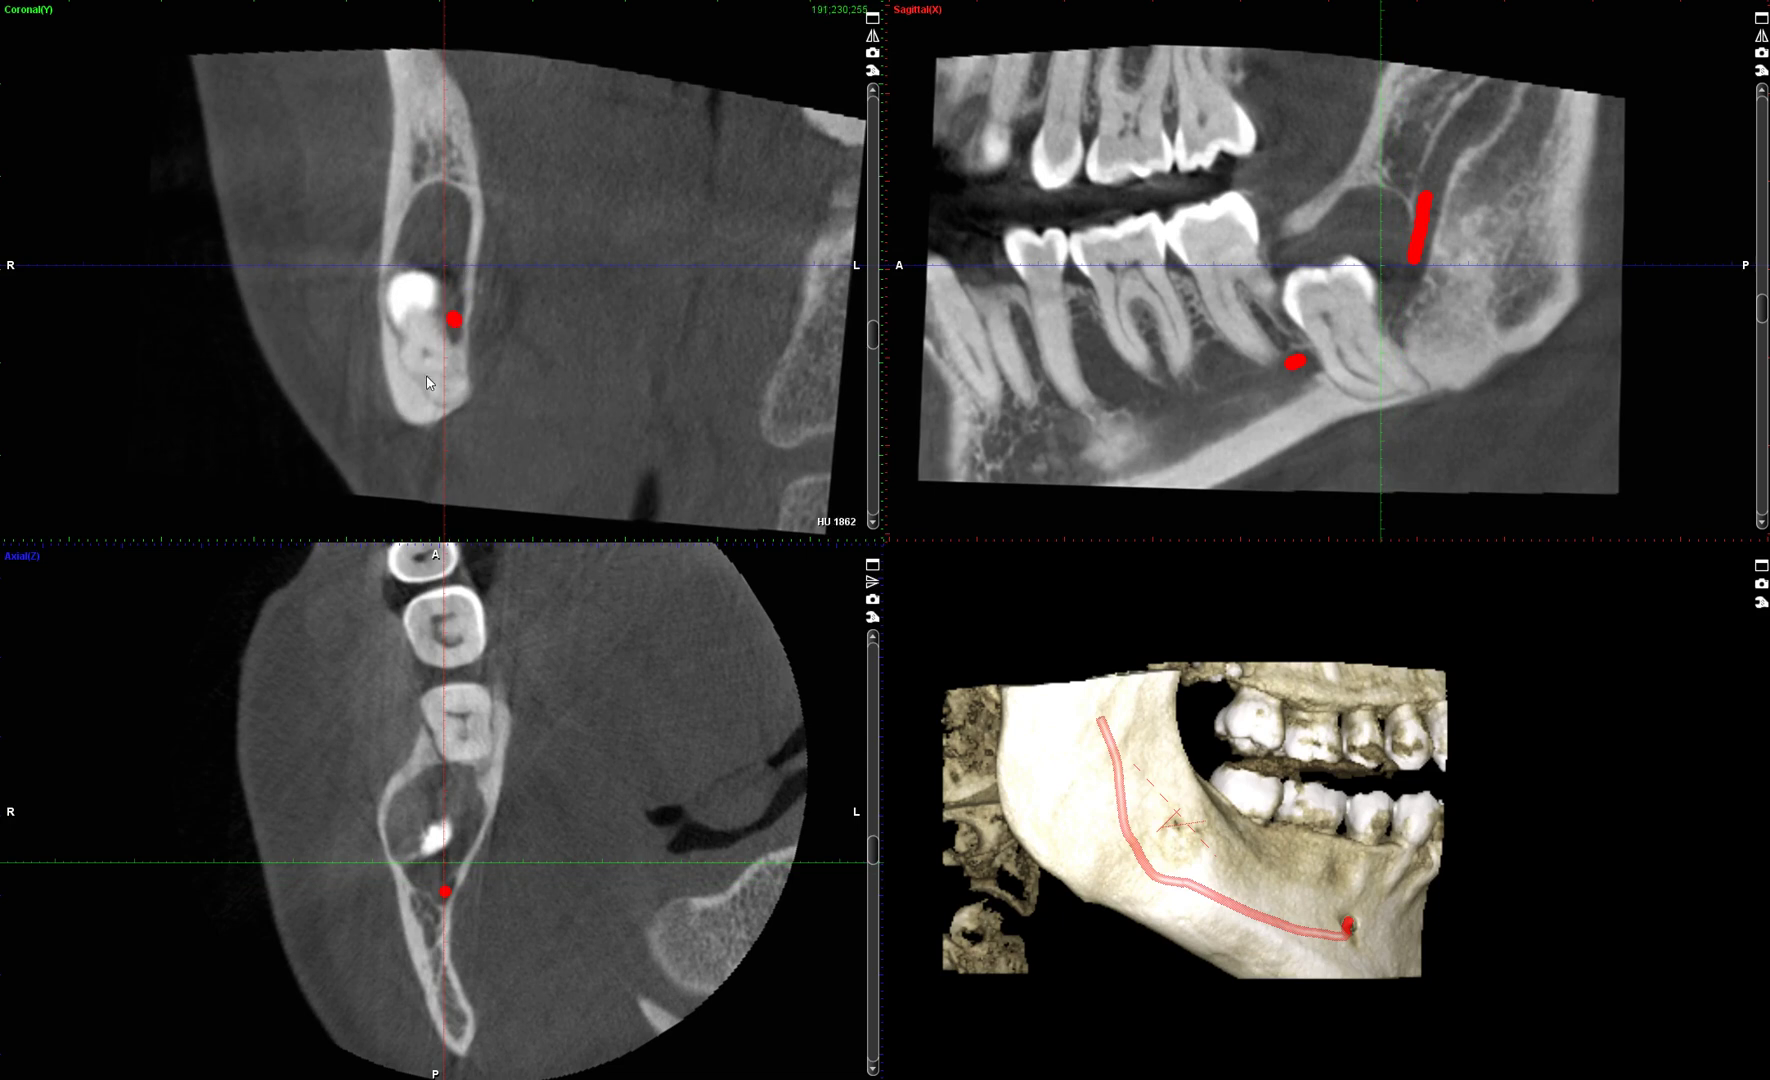
{"action": "left_click_drag", "start_coordinate": [874, 345], "coordinate": [874, 342]}
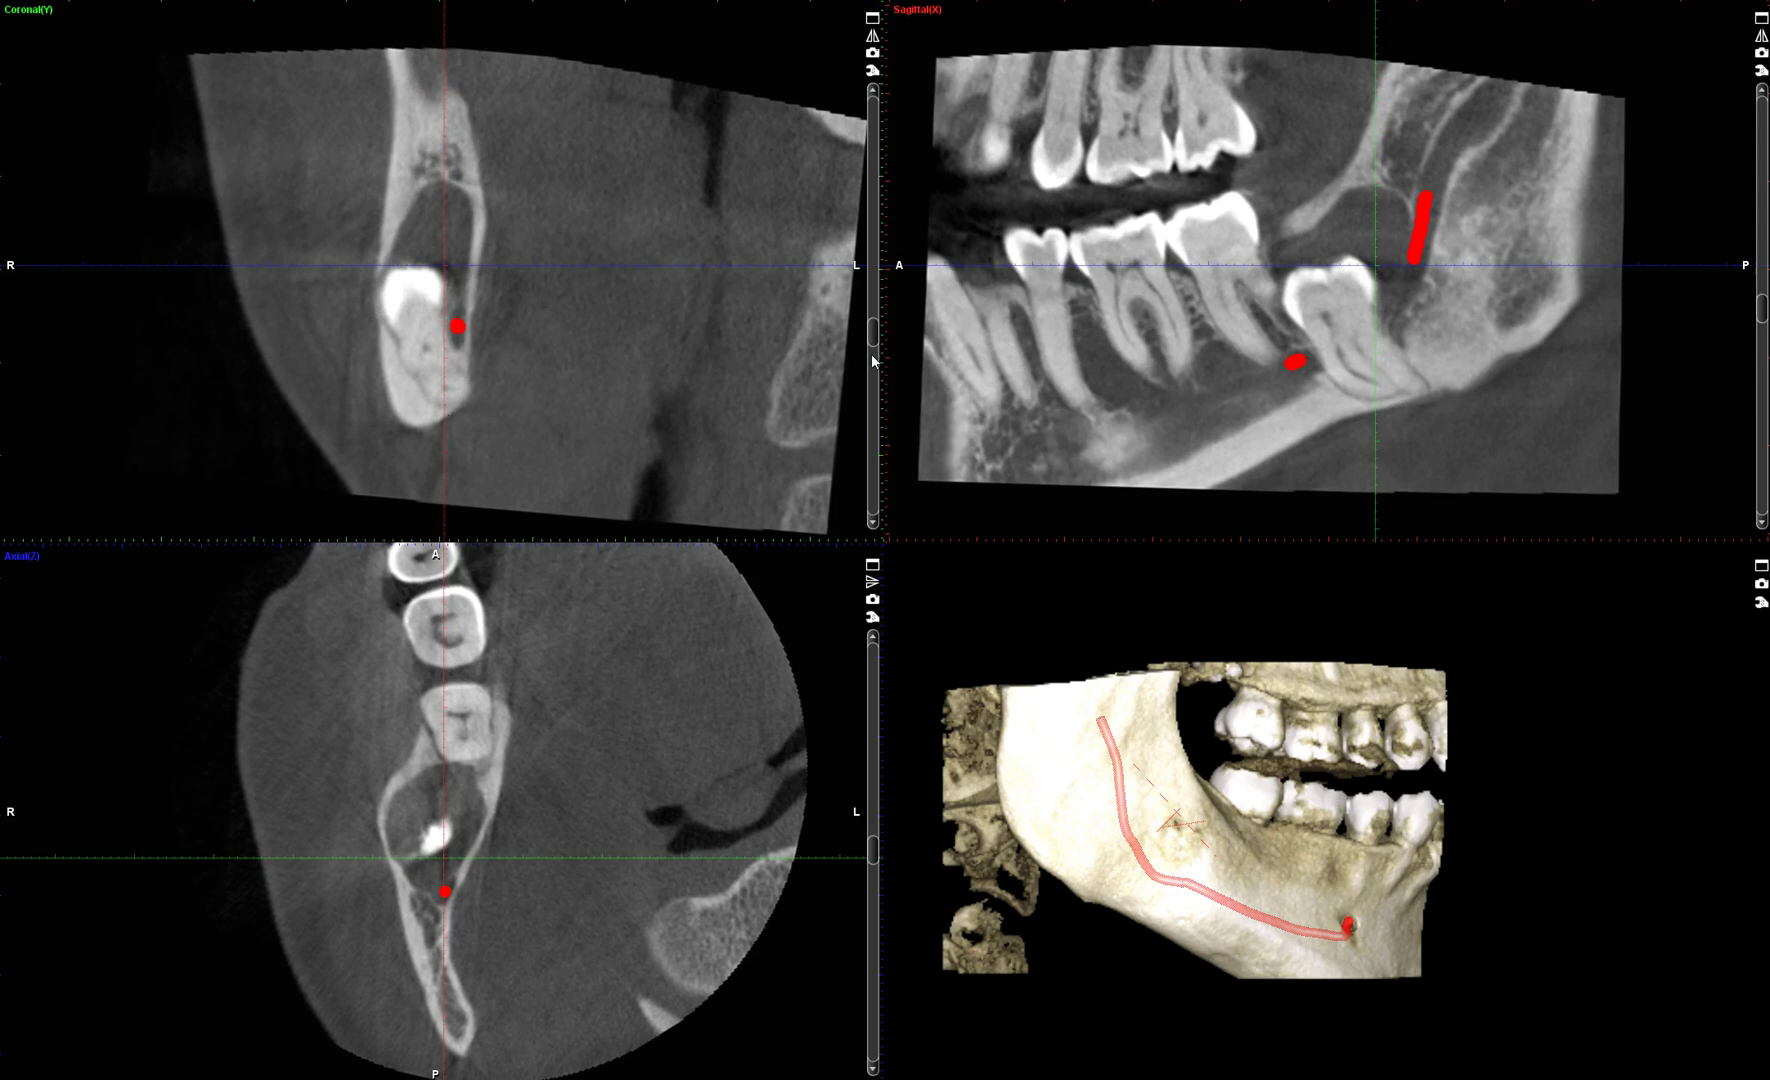
{"action": "left_click_drag", "start_coordinate": [873, 343], "coordinate": [874, 336]}
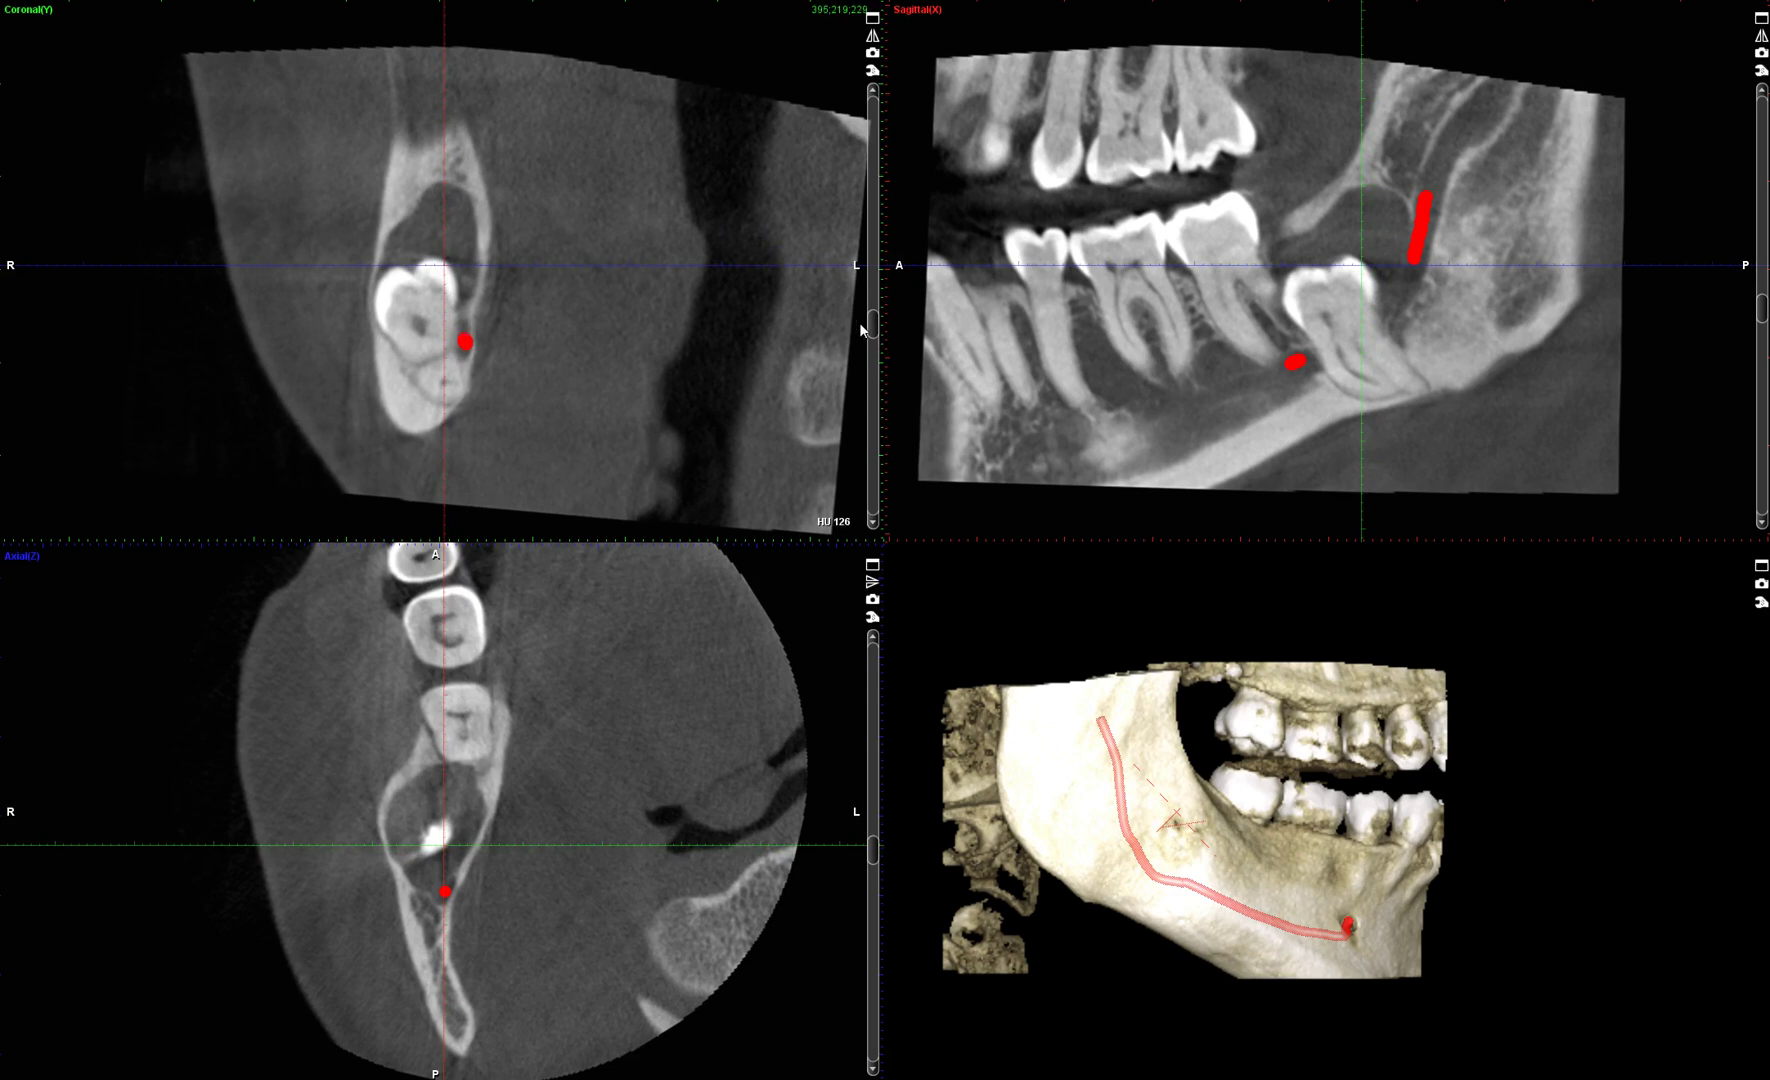
Step: Mark nerve canal points on two successive coronal slices beside the impacted molar
{"action": "scroll", "coordinate": [875, 330], "scroll_direction": "up", "scroll_amount": 2}
{"action": "scroll", "coordinate": [875, 330], "scroll_direction": "up", "scroll_amount": 4}
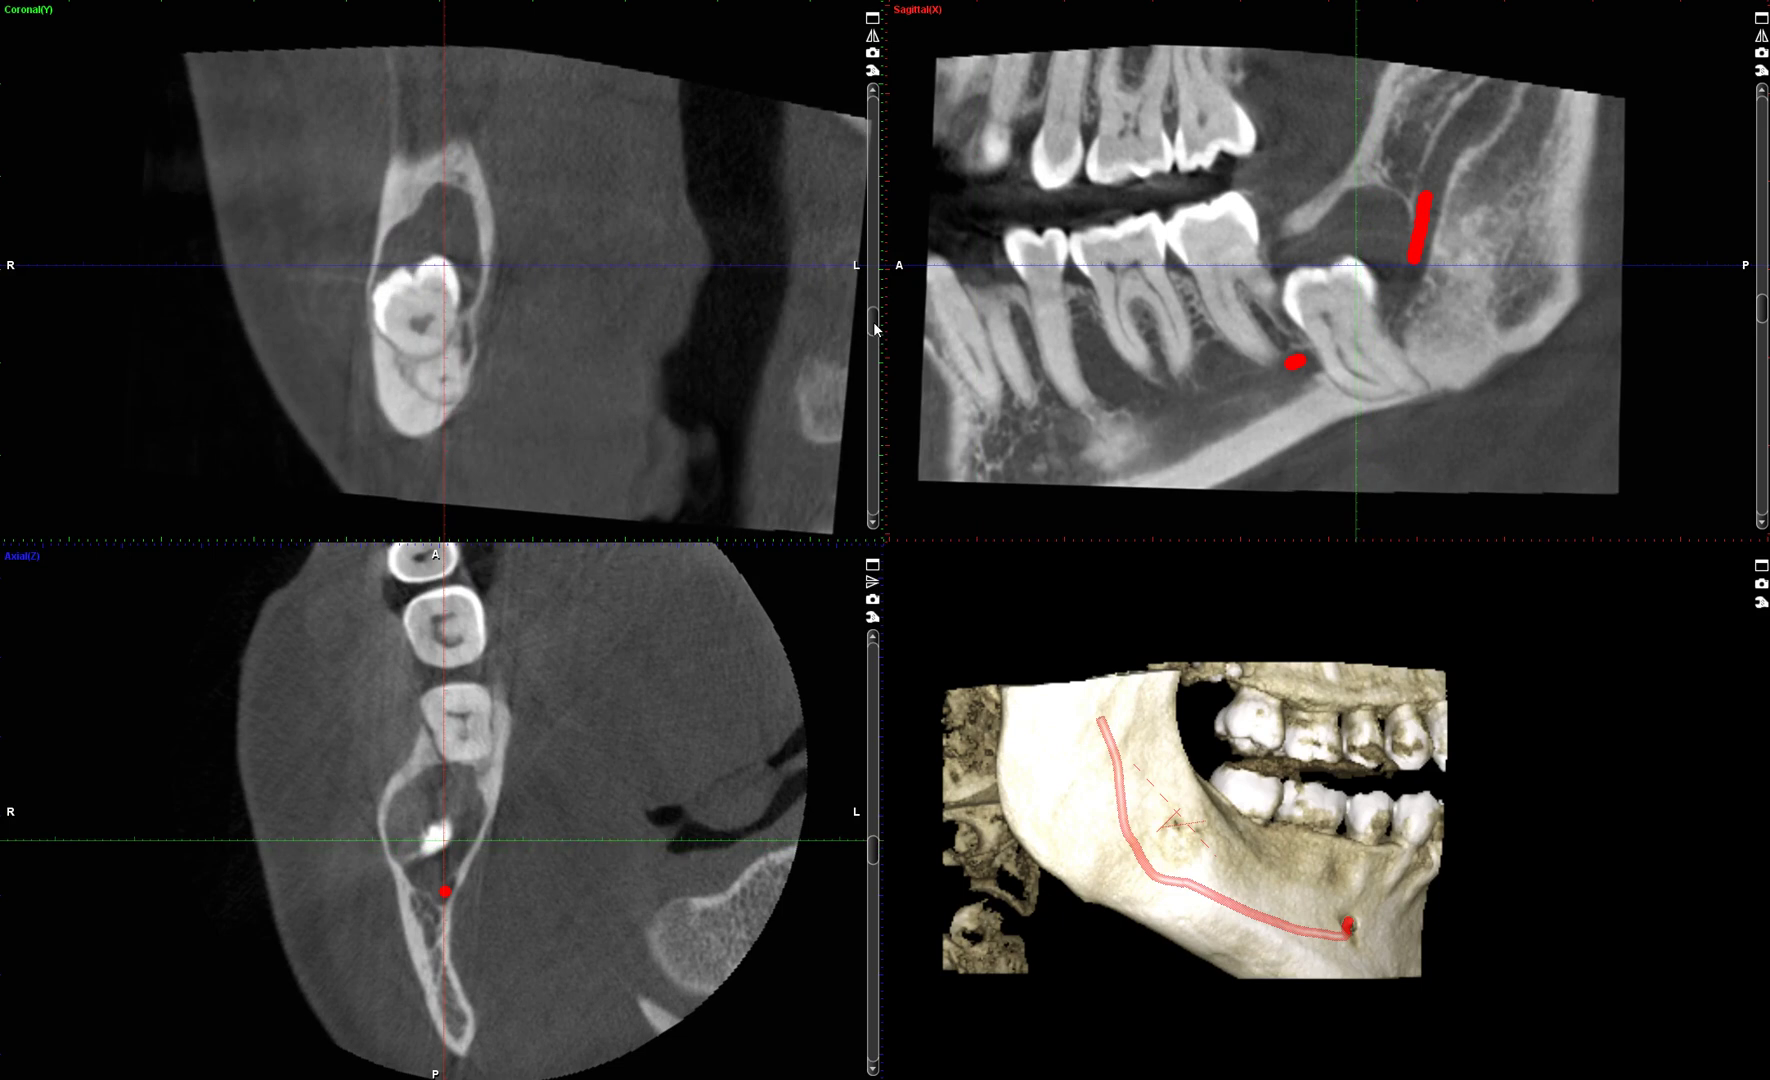
{"action": "left_click", "coordinate": [467, 349]}
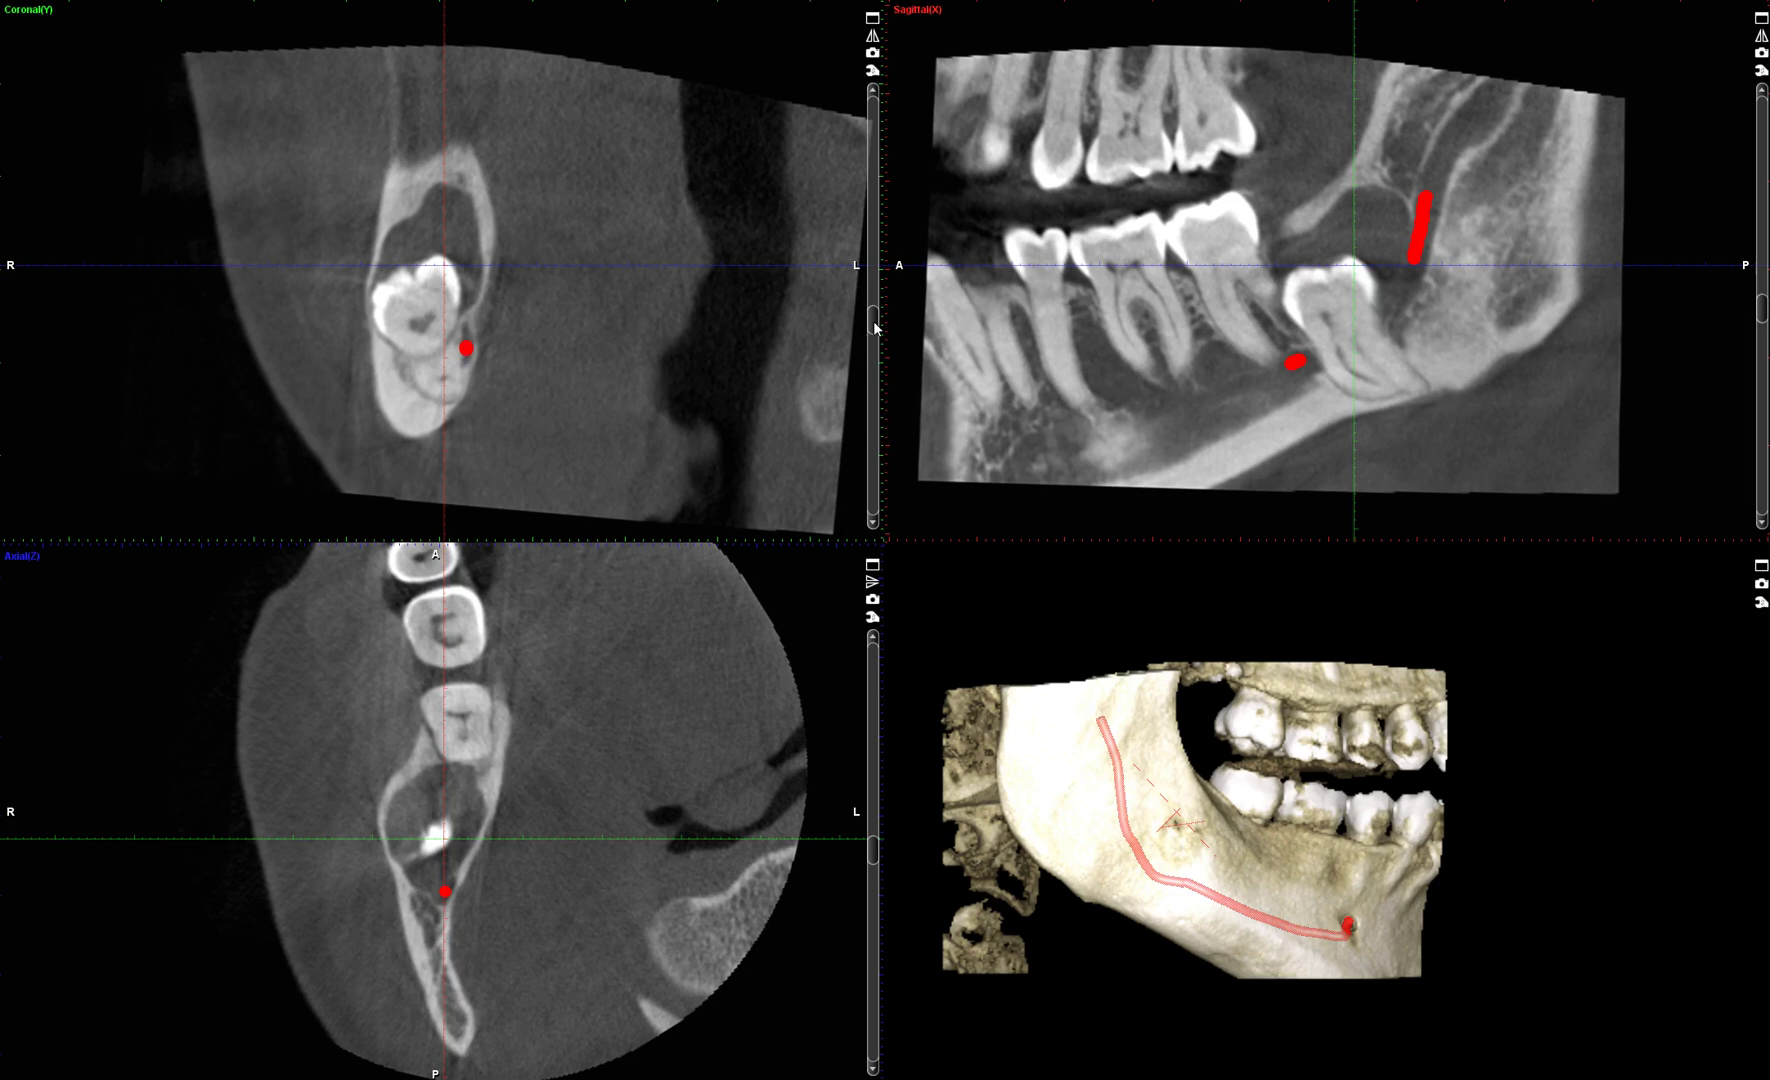
{"action": "scroll", "coordinate": [875, 324], "scroll_direction": "up", "scroll_amount": 3}
{"action": "left_click", "coordinate": [467, 357]}
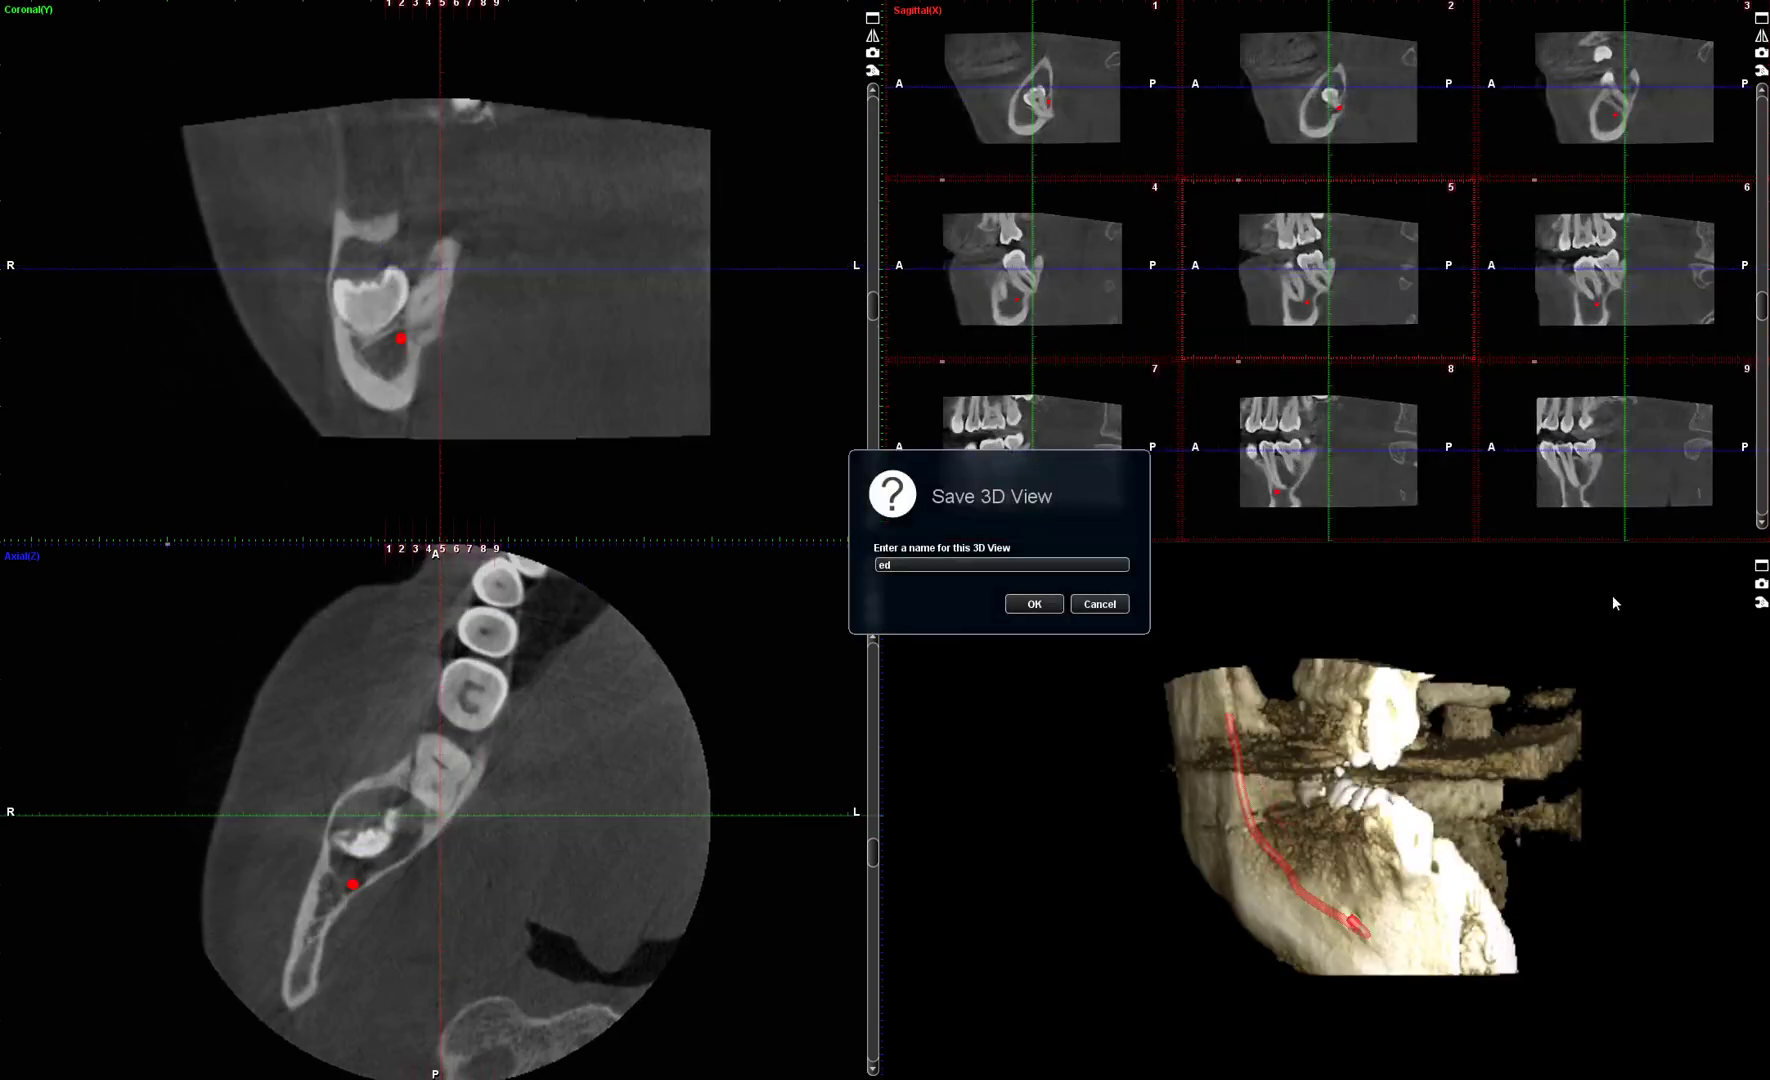
Step: Cancel both Save 3D View dialogs and switch the sagittal pane from the 3x3 grid to one slice
{"action": "type", "text": "highlight"}
{"action": "left_click", "coordinate": [1102, 605]}
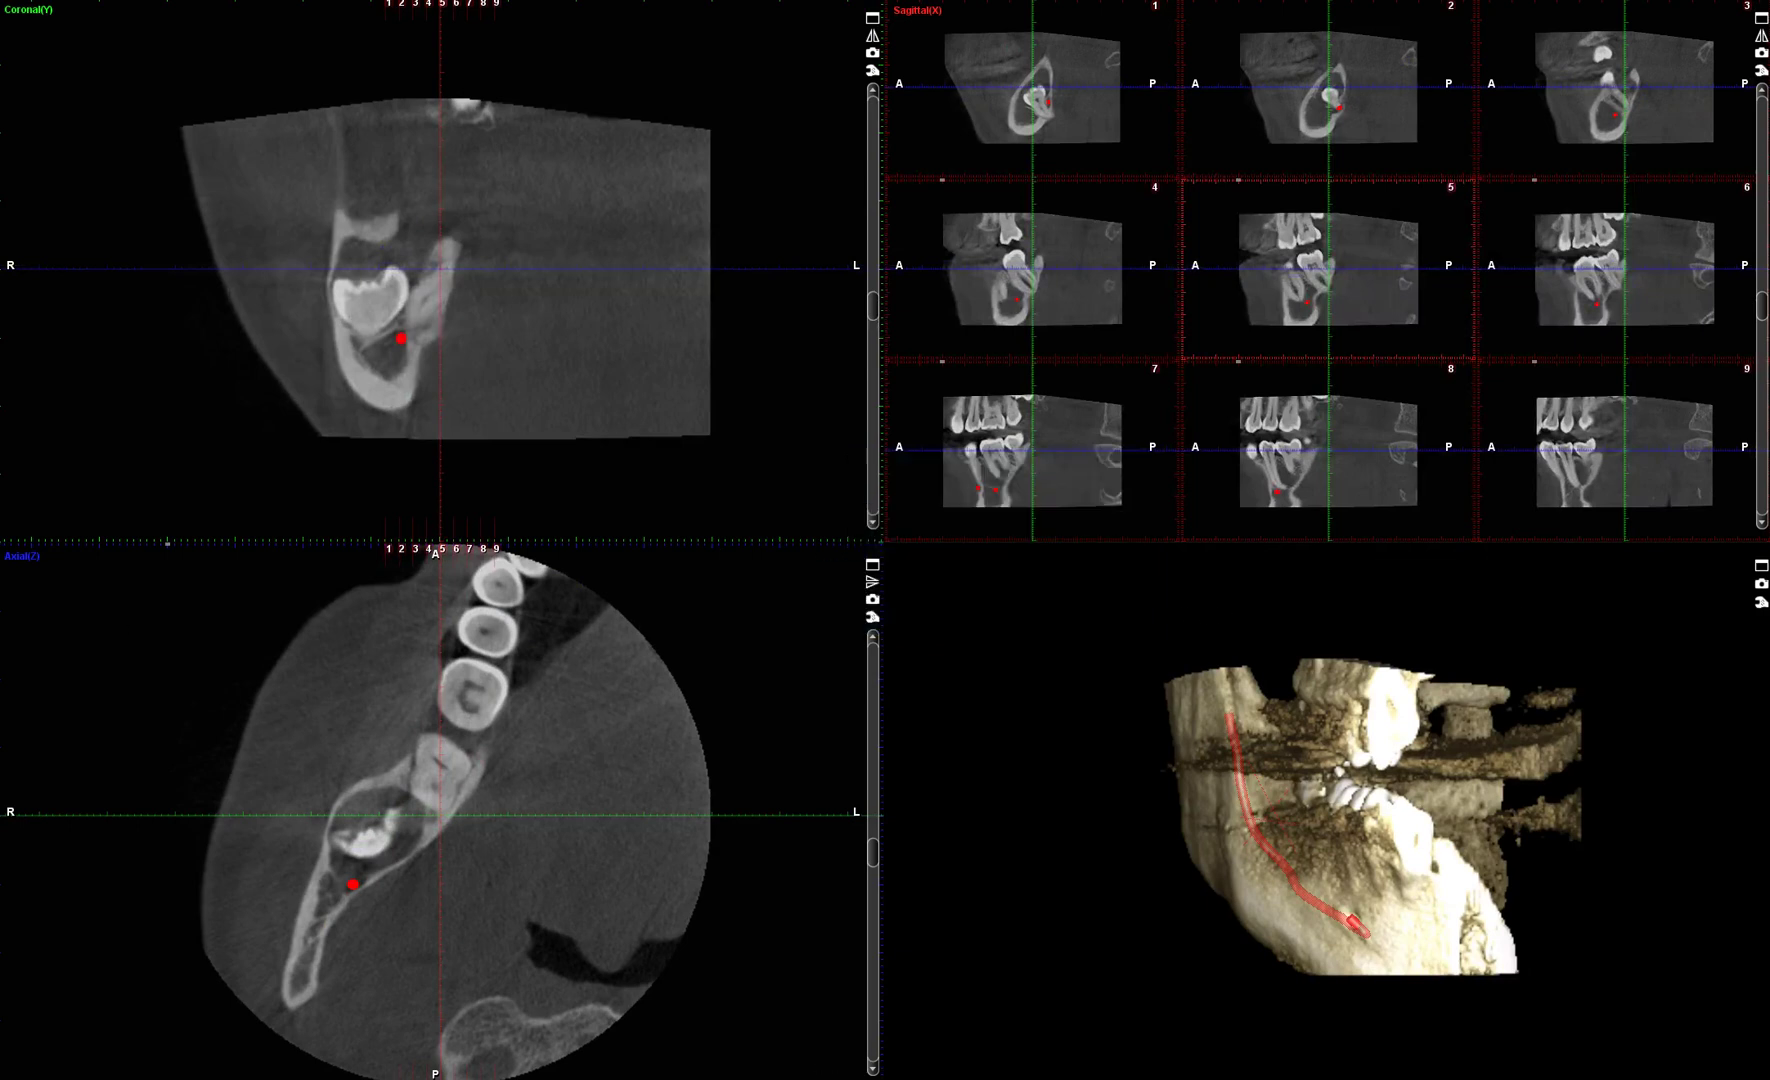
{"action": "type", "text": "very much"}
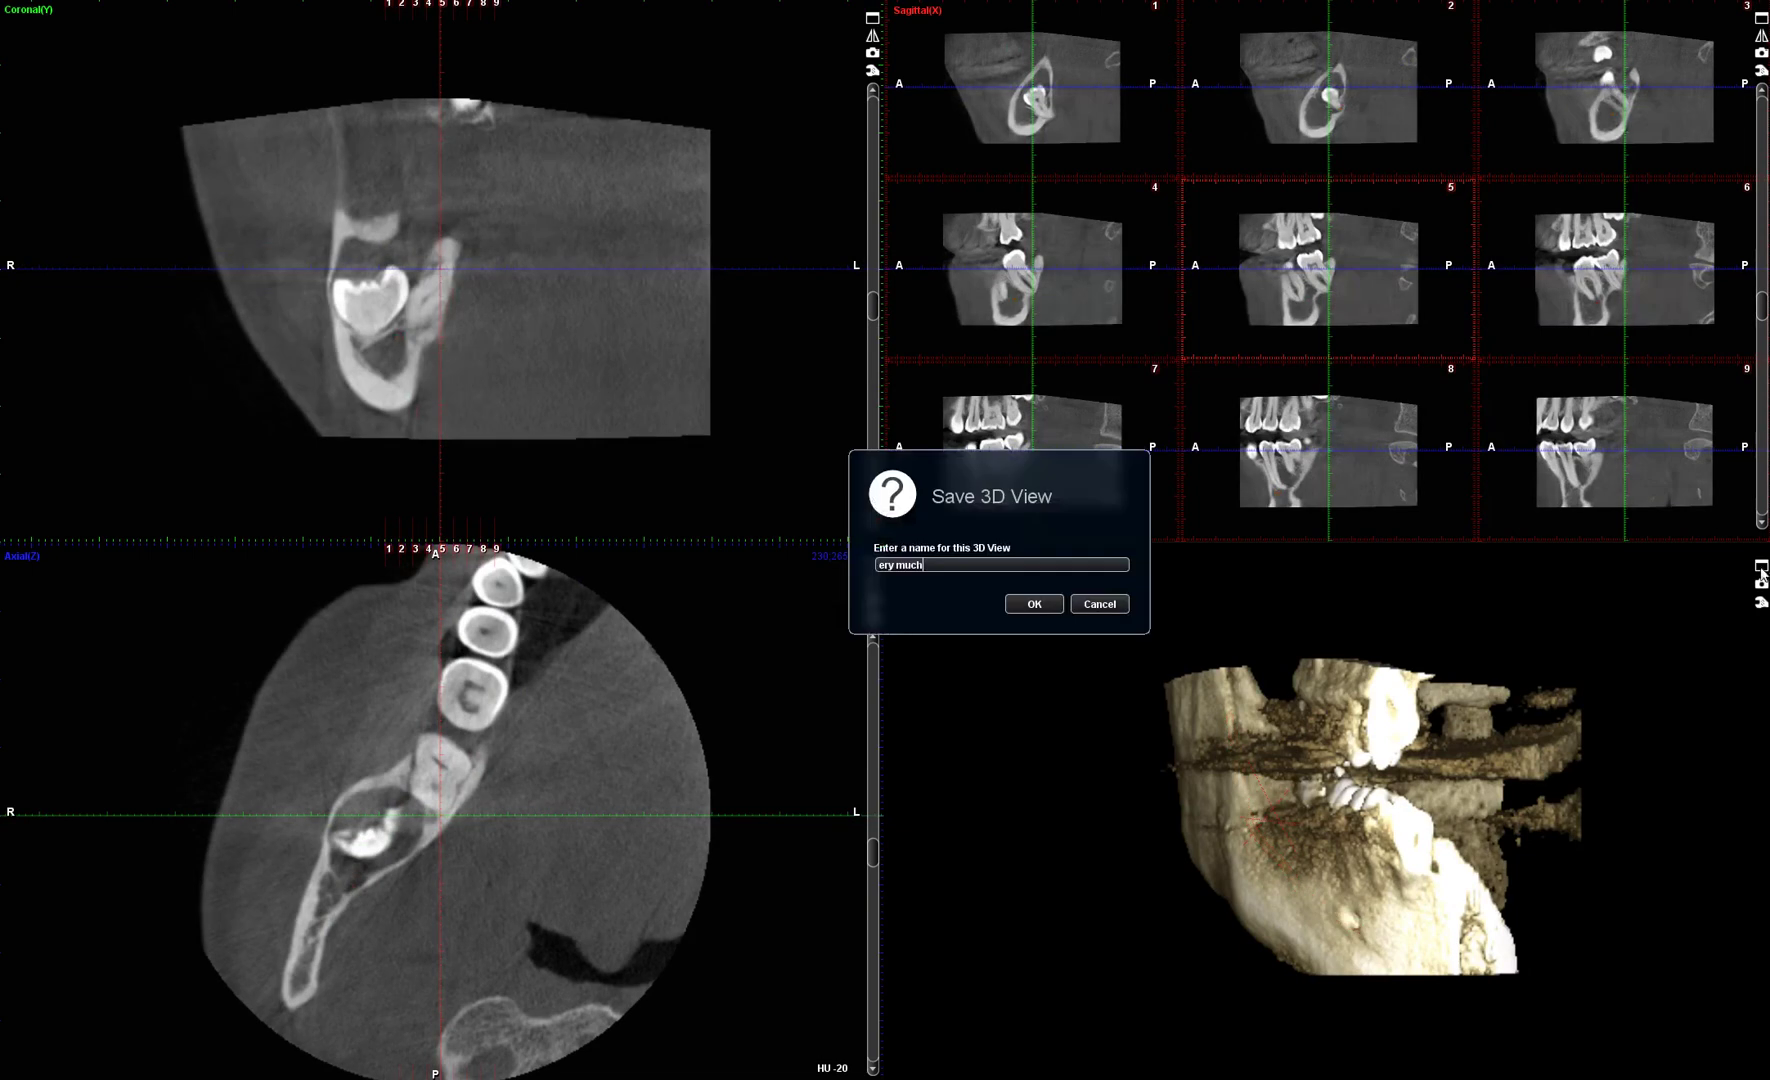
{"action": "left_click", "coordinate": [1097, 604]}
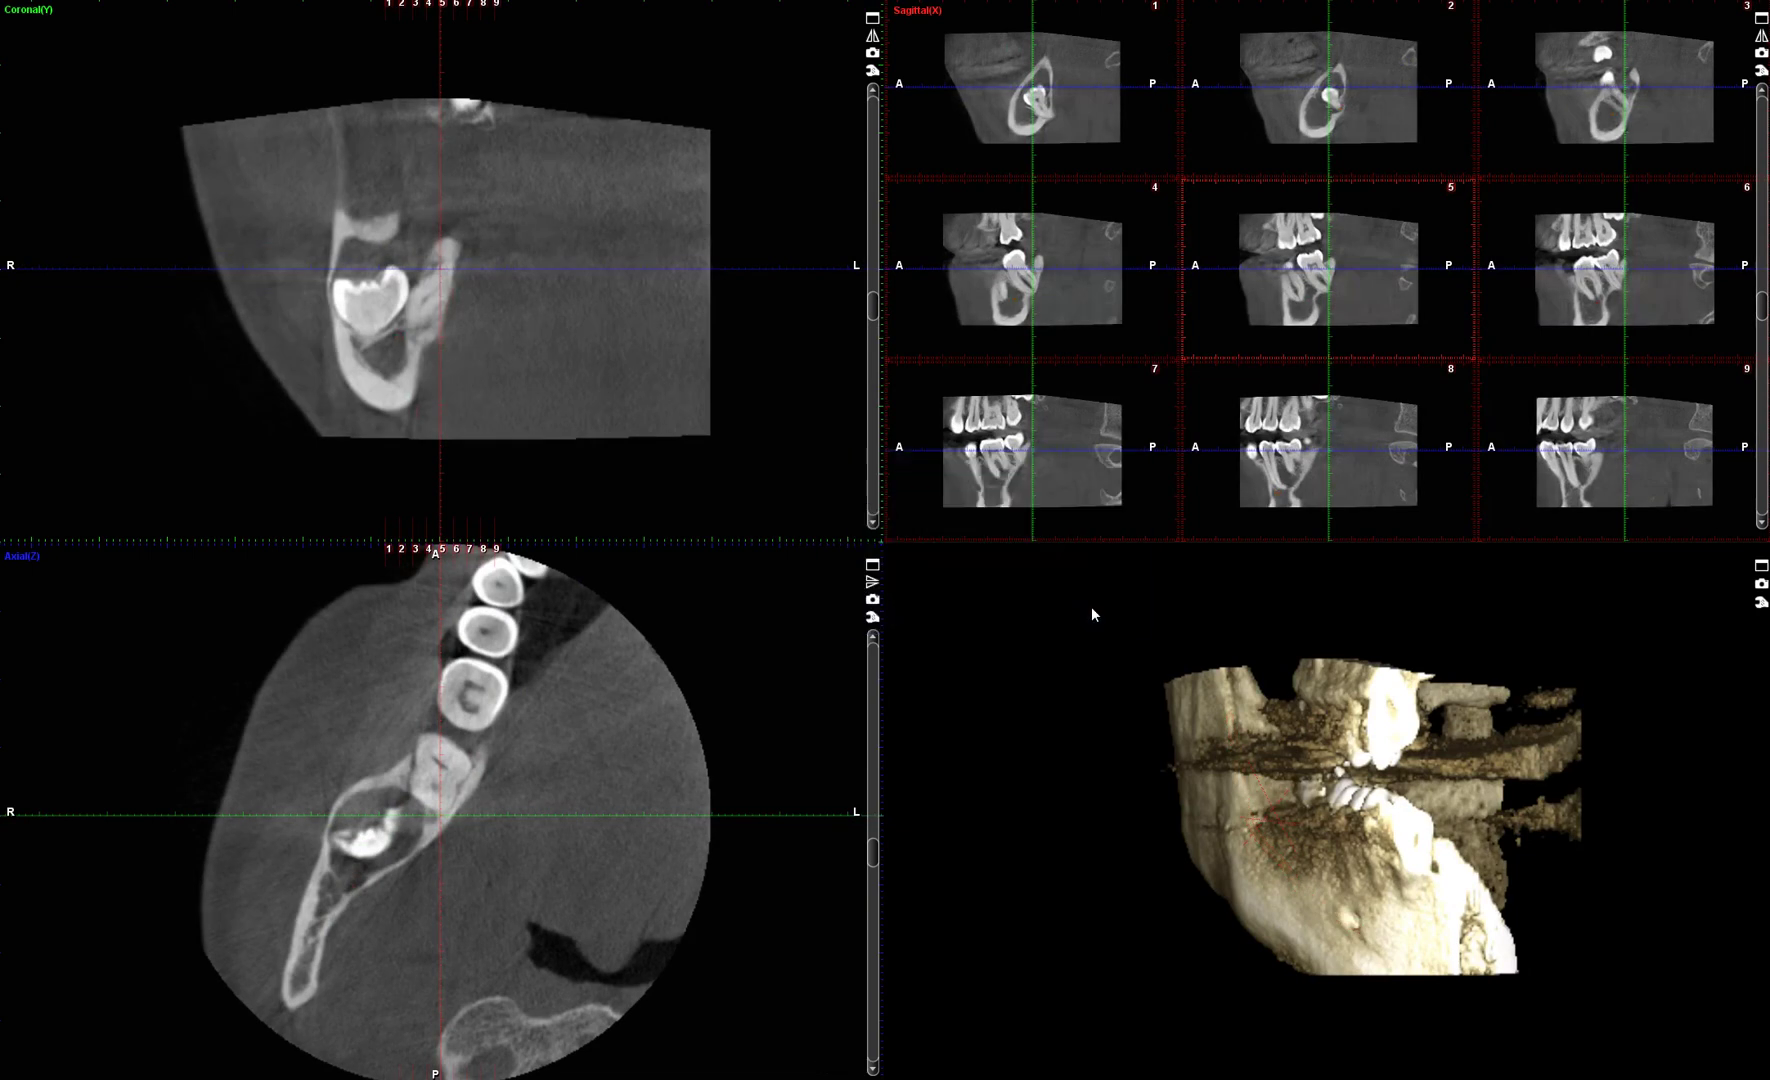
{"action": "left_click", "coordinate": [1761, 72]}
{"action": "left_click", "coordinate": [1767, 166]}
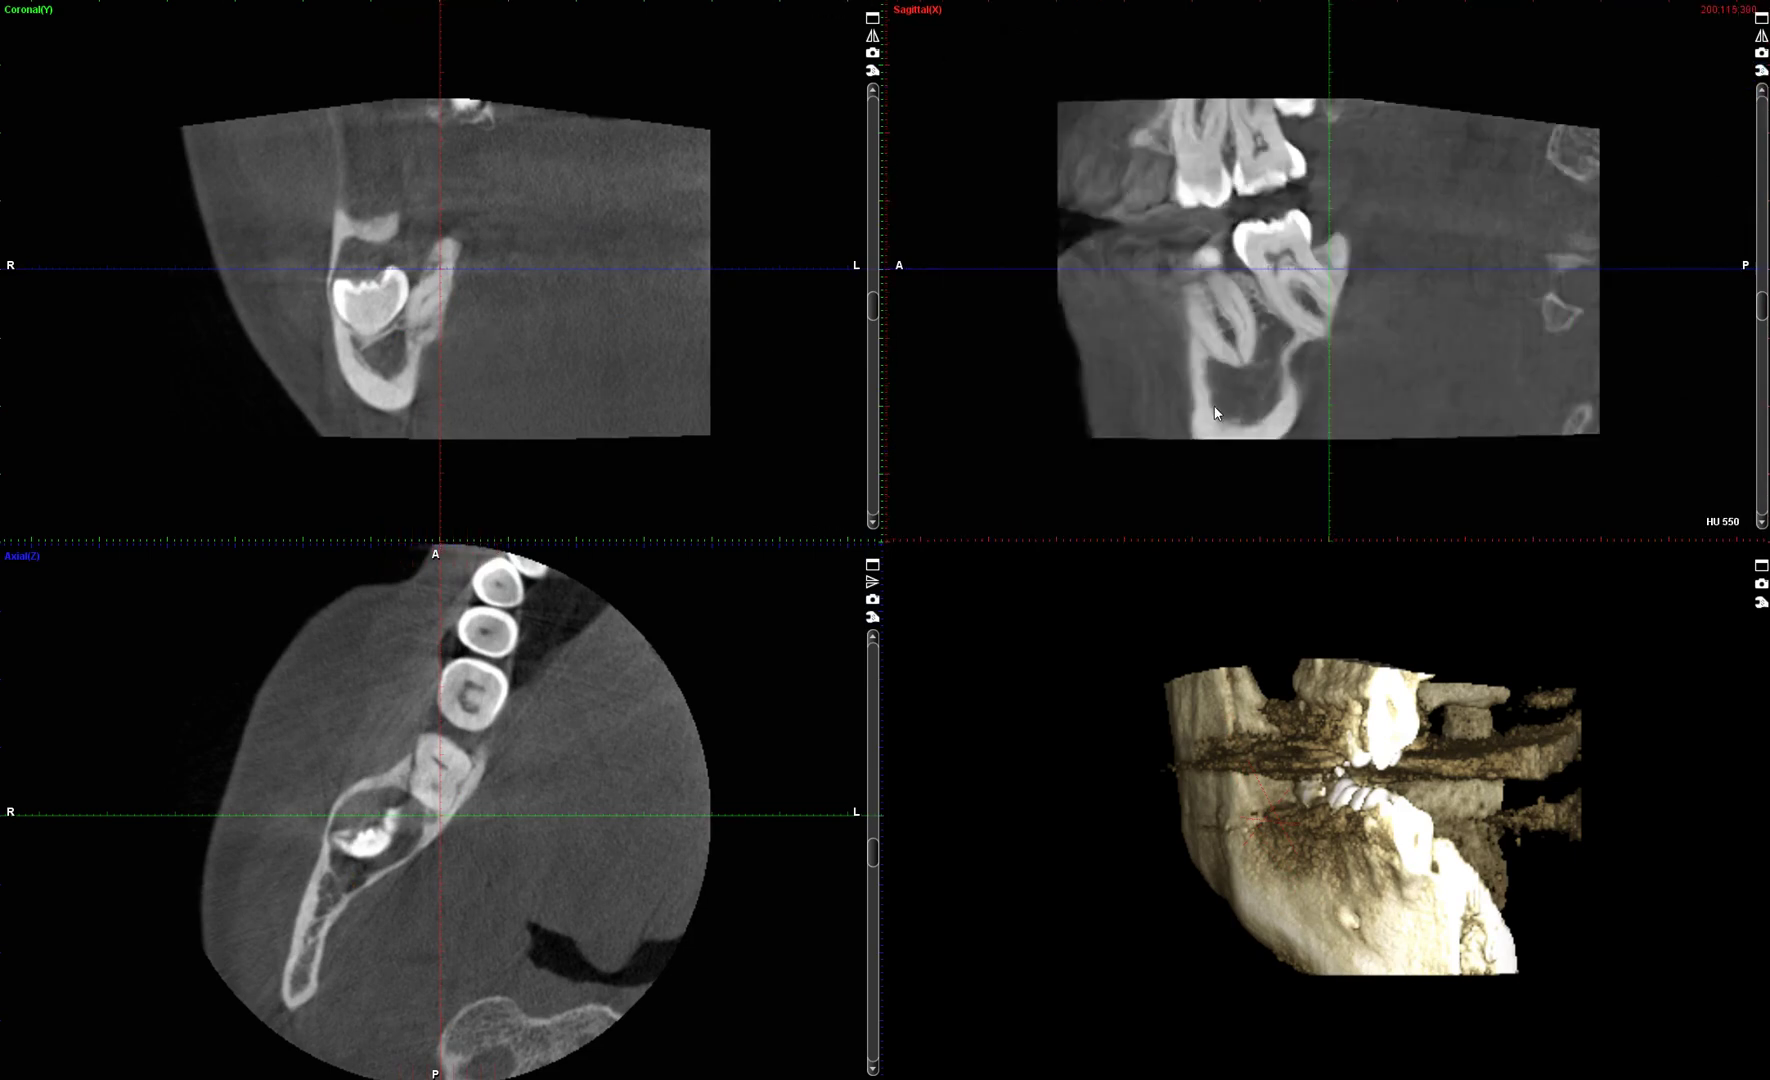
Step: Shift the coronal slice and tilt the axial and coronal planes to center them on the impacted molar
{"action": "left_click_drag", "start_coordinate": [875, 308], "coordinate": [877, 224]}
{"action": "left_click_drag", "start_coordinate": [557, 736], "coordinate": [600, 672]}
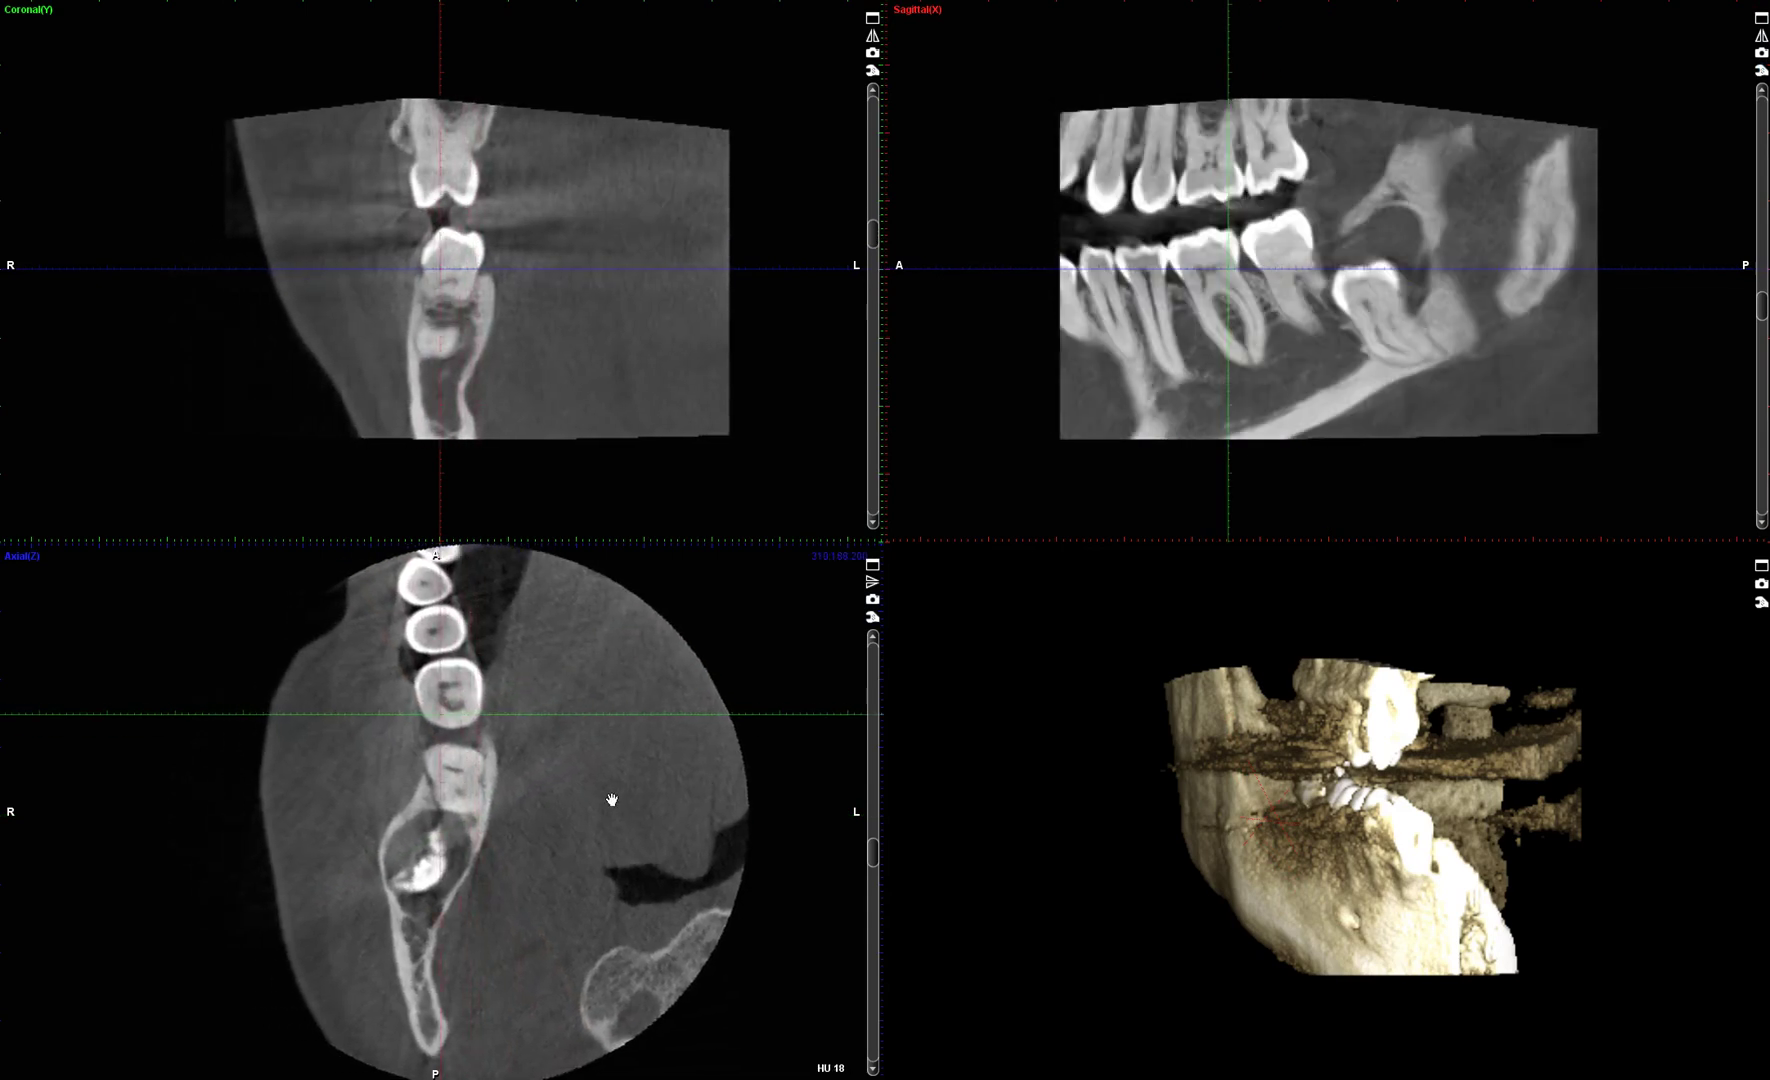
{"action": "left_click_drag", "start_coordinate": [873, 238], "coordinate": [872, 399]}
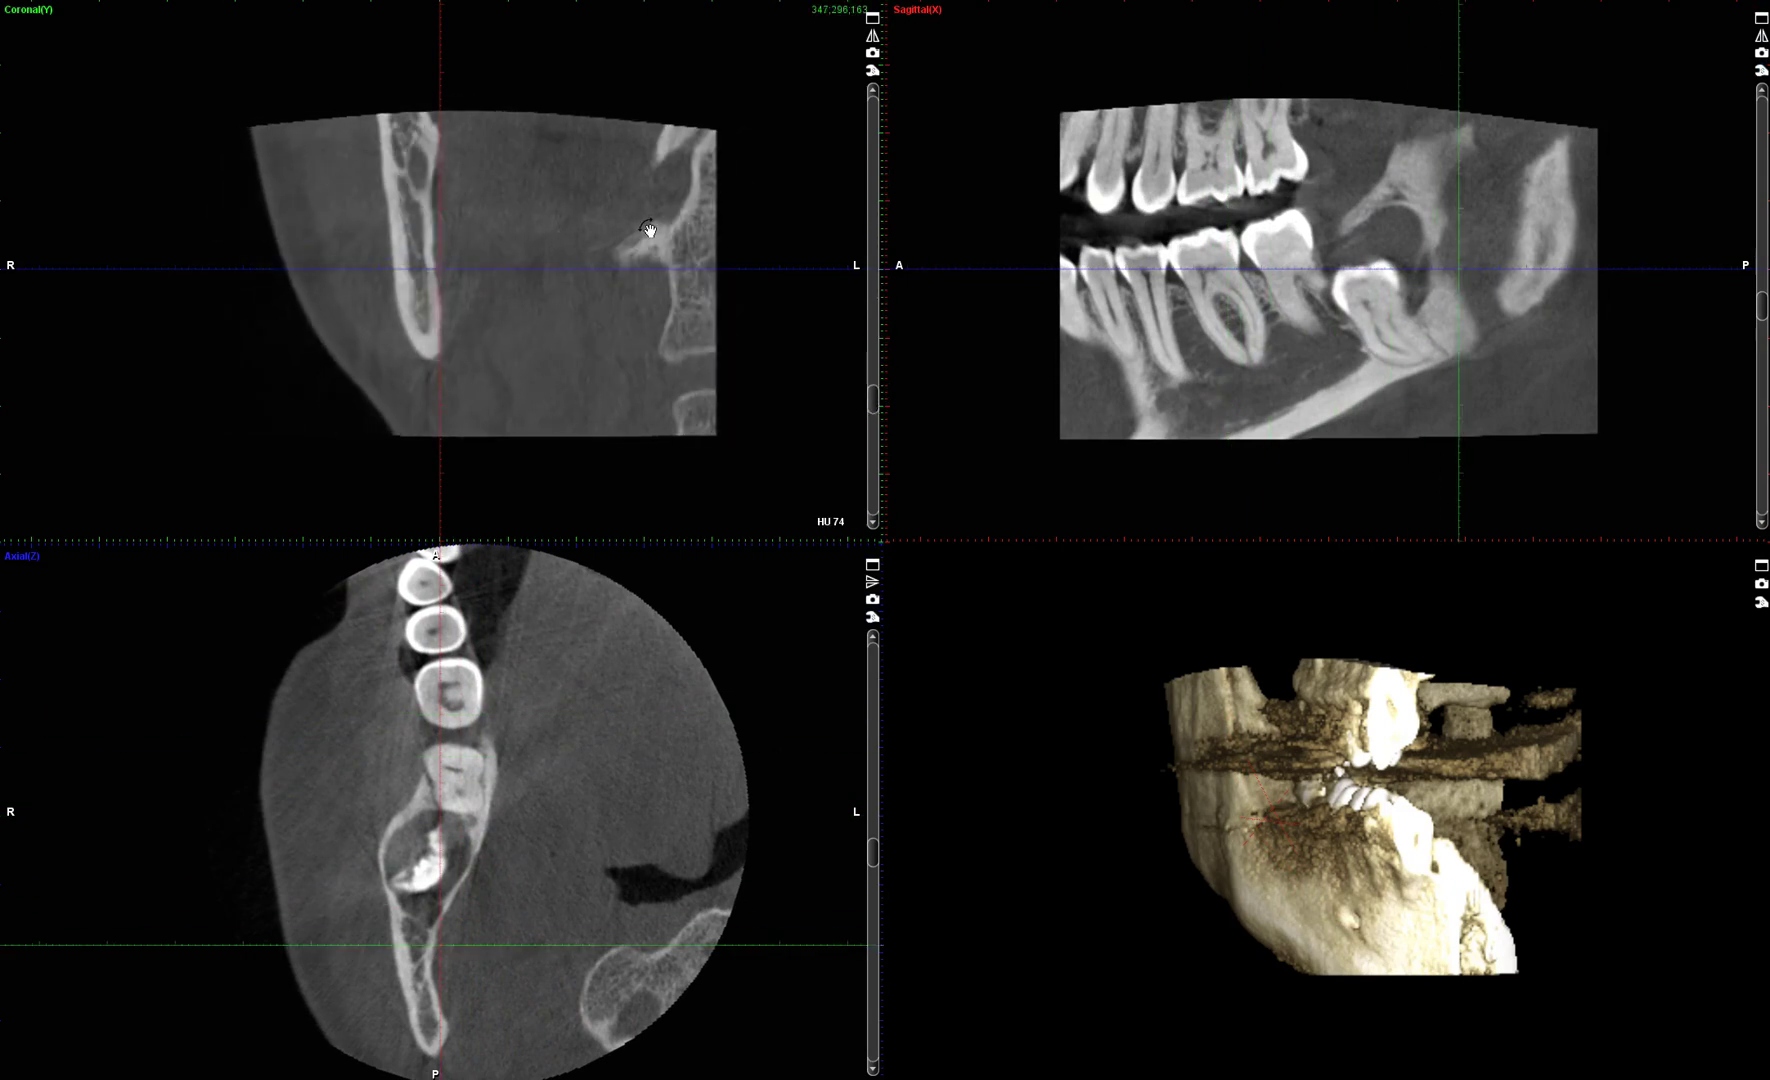
{"action": "left_click_drag", "start_coordinate": [652, 228], "coordinate": [653, 239]}
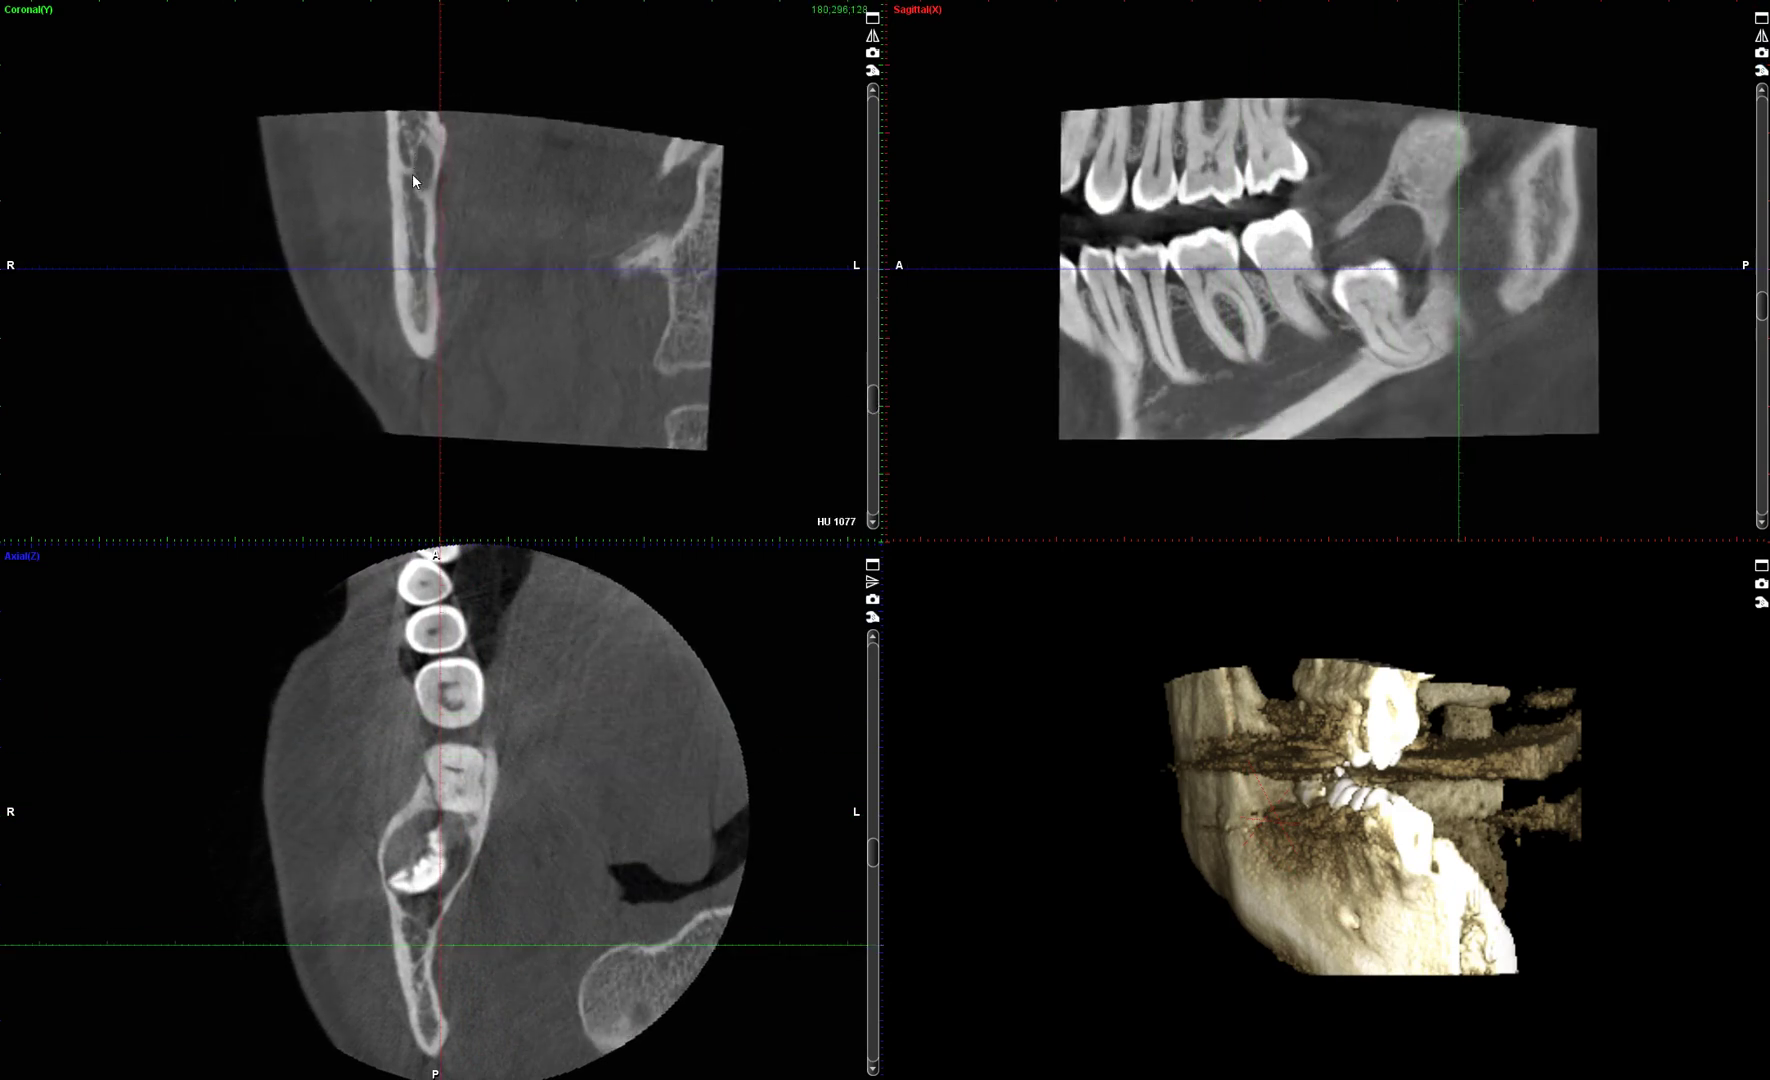
{"action": "left_click_drag", "start_coordinate": [874, 398], "coordinate": [877, 341]}
Step: Zoom into the coronal slice and move the coronal and sagittal slices to new depths through the molar
{"action": "scroll", "coordinate": [454, 348], "scroll_direction": "down", "scroll_amount": 3}
{"action": "scroll", "coordinate": [451, 347], "scroll_direction": "up", "scroll_amount": 2}
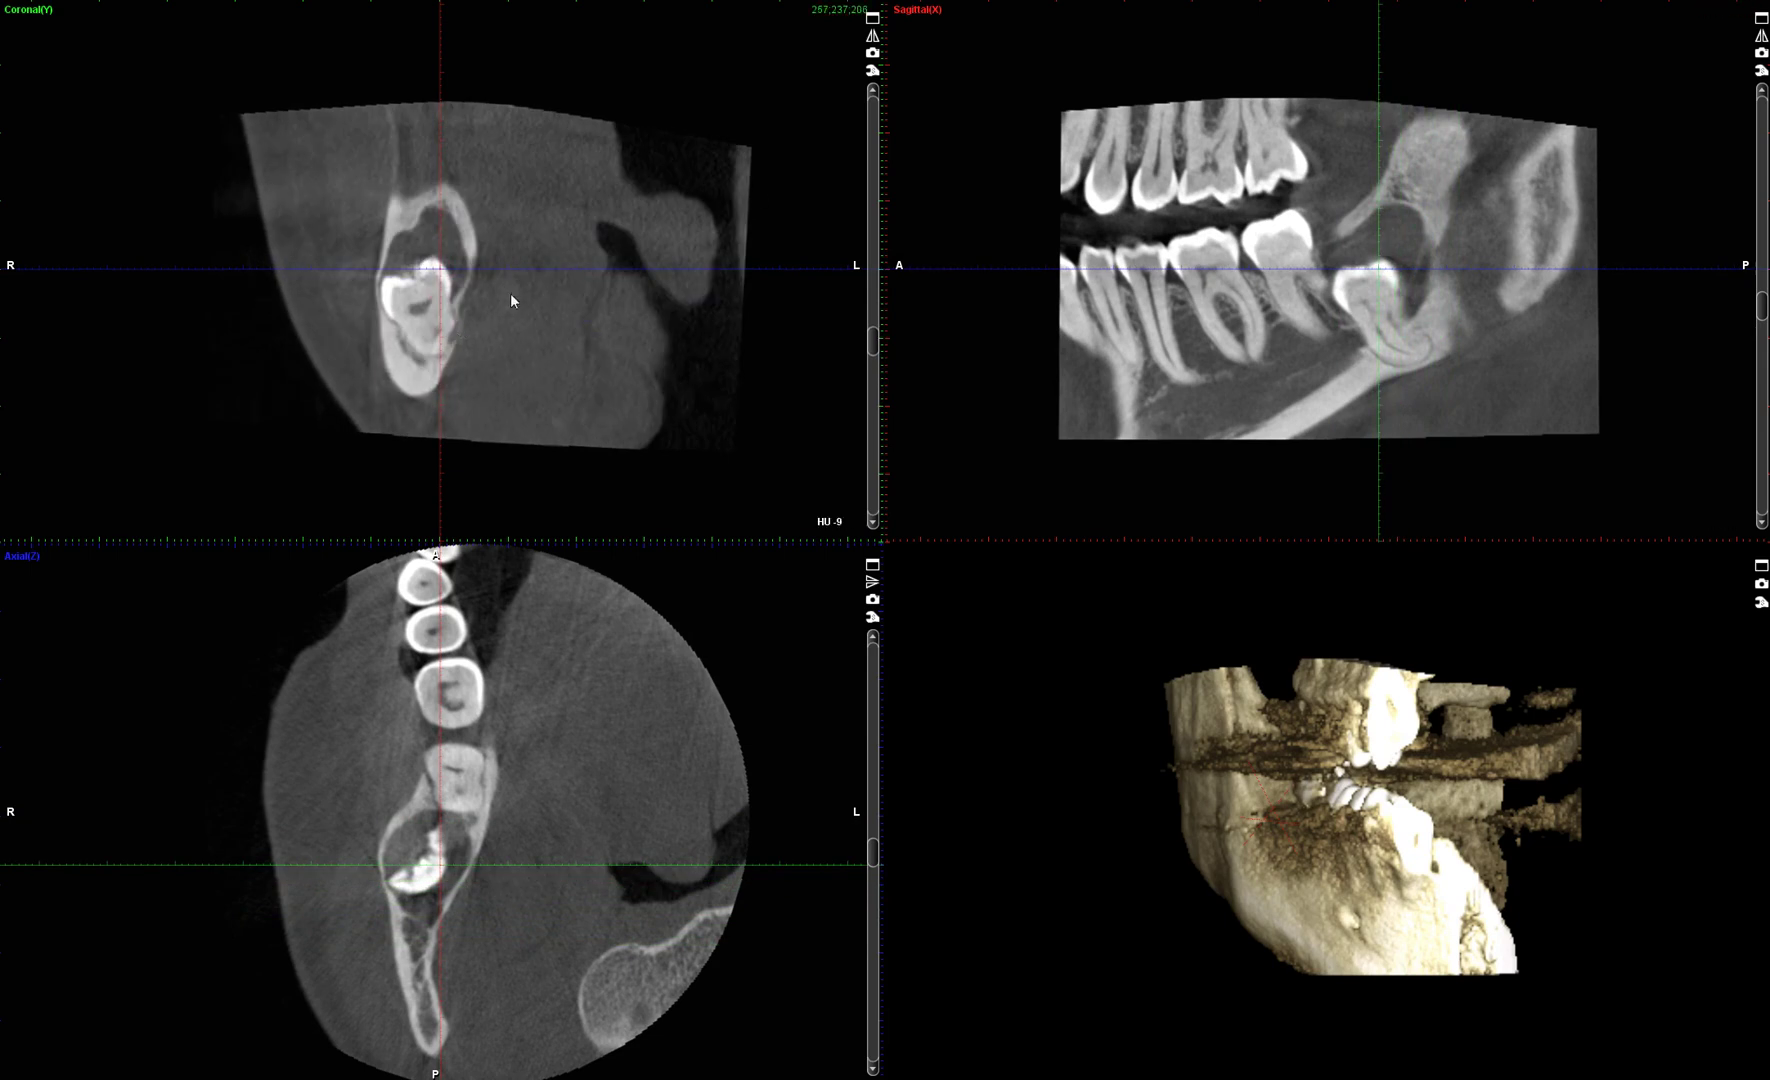
{"action": "right_click_drag", "start_coordinate": [492, 284], "coordinate": [477, 380]}
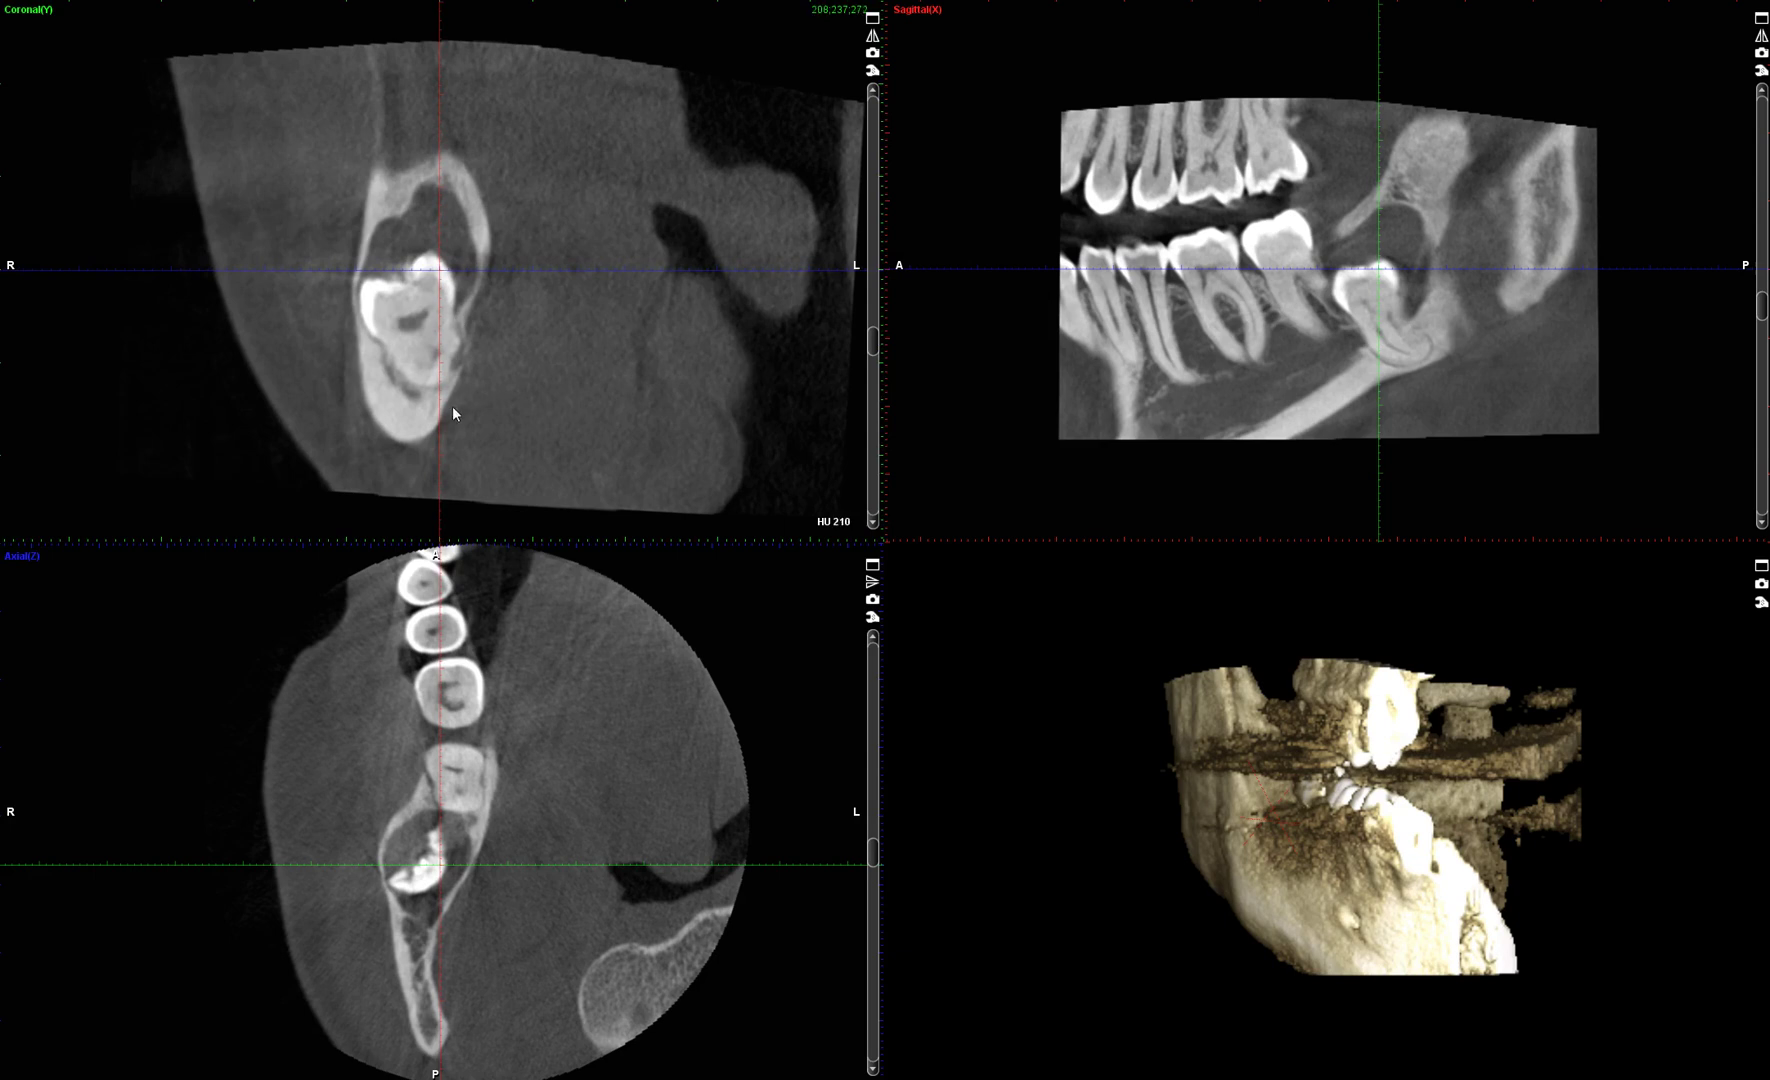
{"action": "mouse_move", "coordinate": [874, 348]}
{"action": "left_mouse_down"}
{"action": "mouse_move", "coordinate": [878, 272]}
{"action": "mouse_move", "coordinate": [881, 324]}
{"action": "left_mouse_up"}
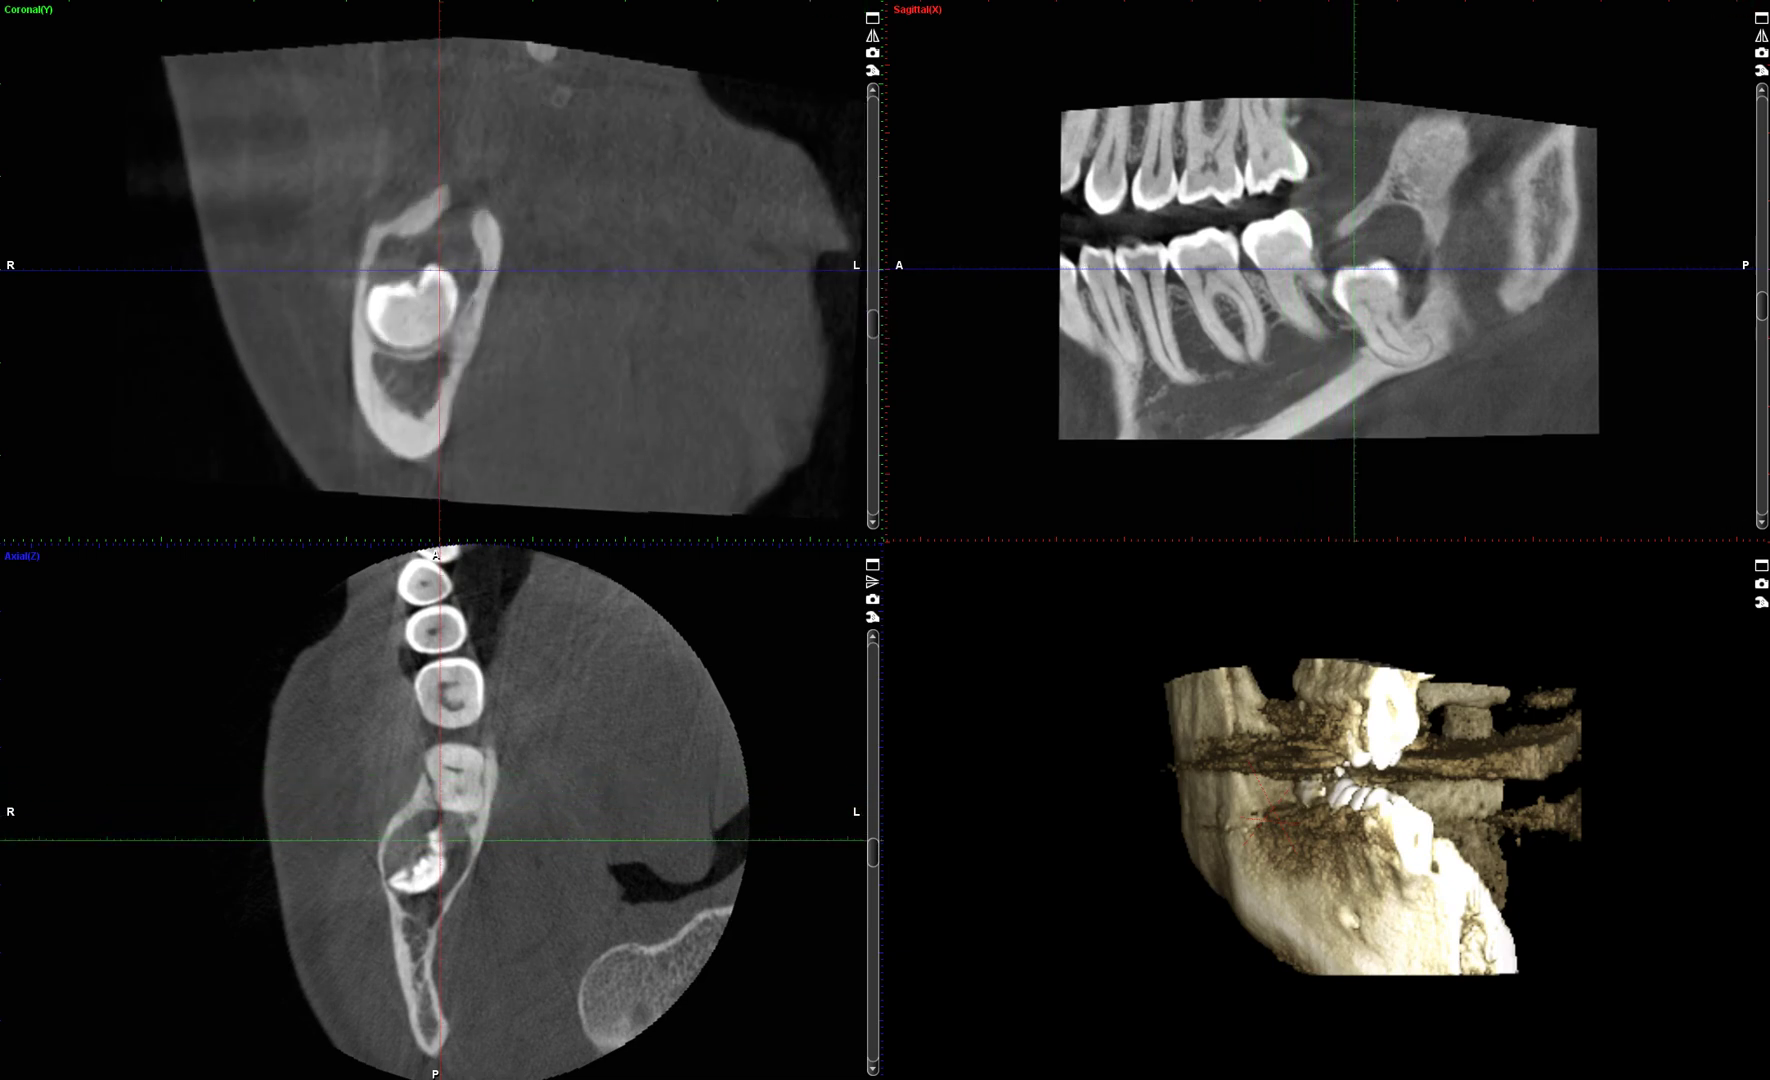
{"action": "mouse_move", "coordinate": [1762, 312]}
{"action": "left_mouse_down"}
{"action": "mouse_move", "coordinate": [1763, 282]}
{"action": "mouse_move", "coordinate": [1766, 322]}
{"action": "left_mouse_up"}
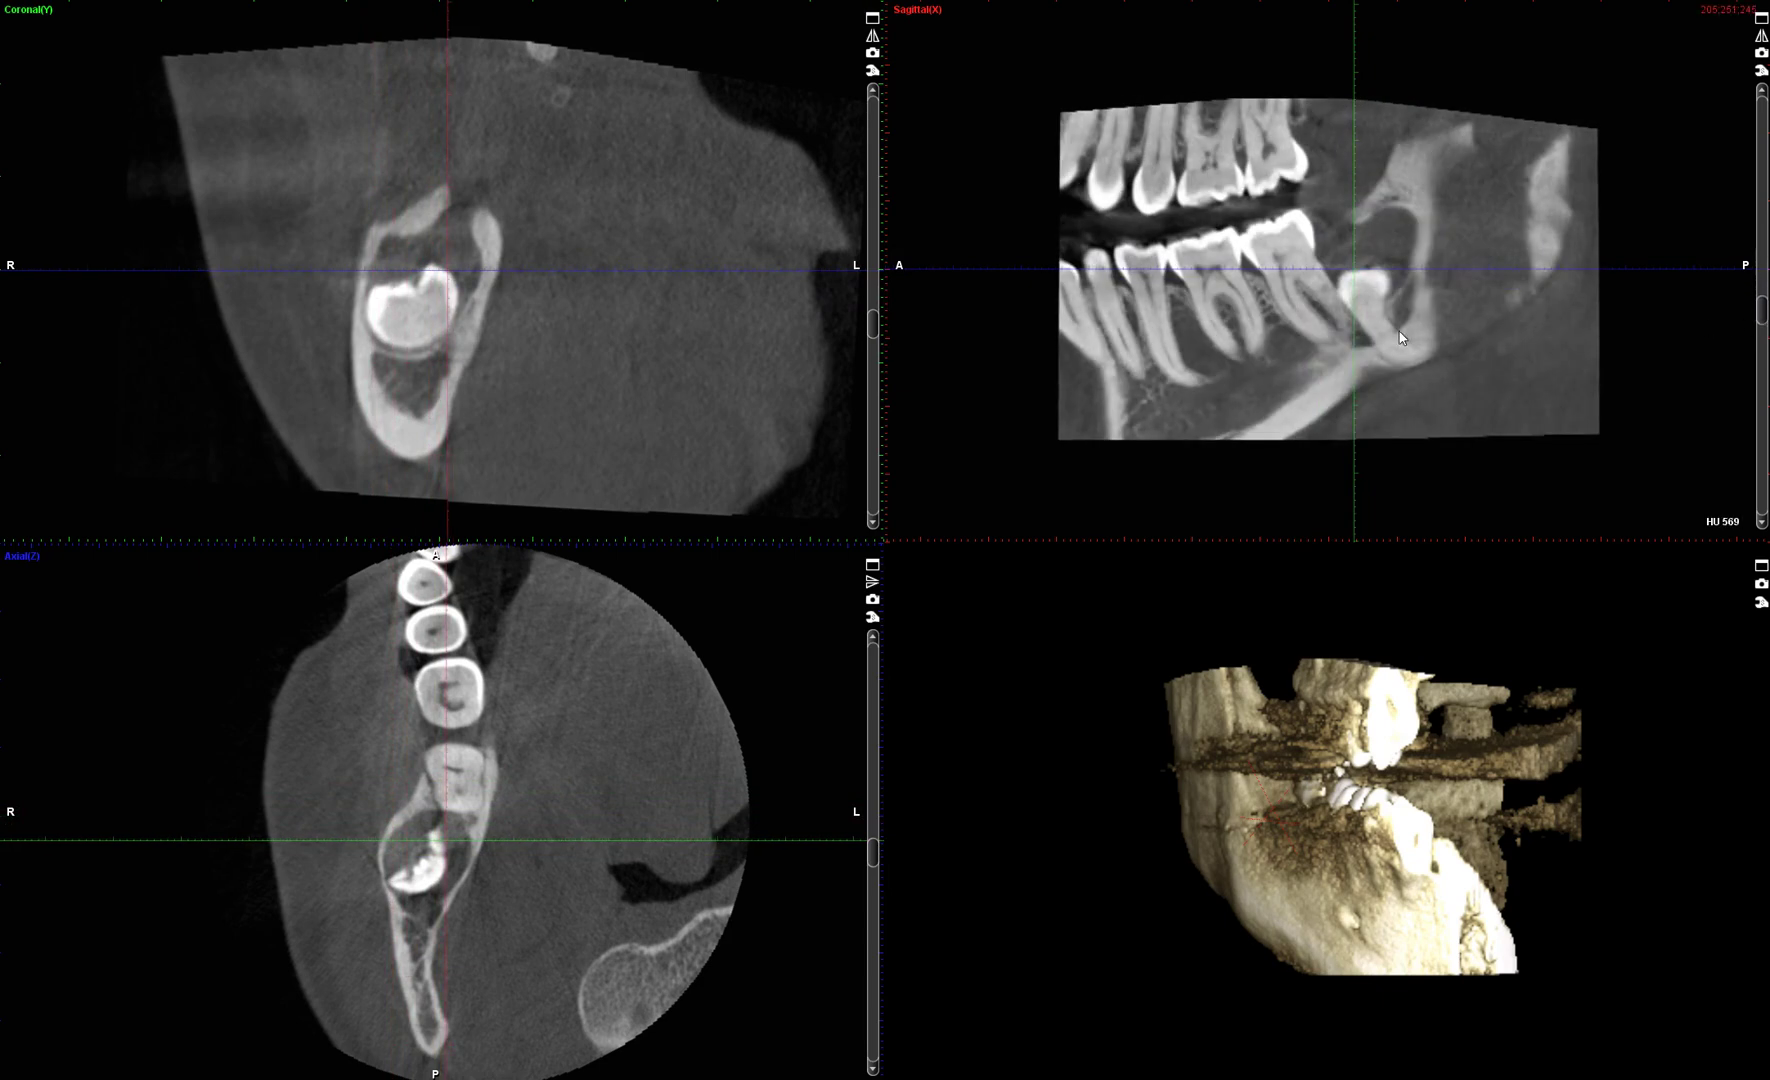
Step: Rotate and shift the 3D jaw to show its outer molar side, then zoom the sagittal slice
{"action": "left_click_drag", "start_coordinate": [1290, 743], "coordinate": [1610, 575]}
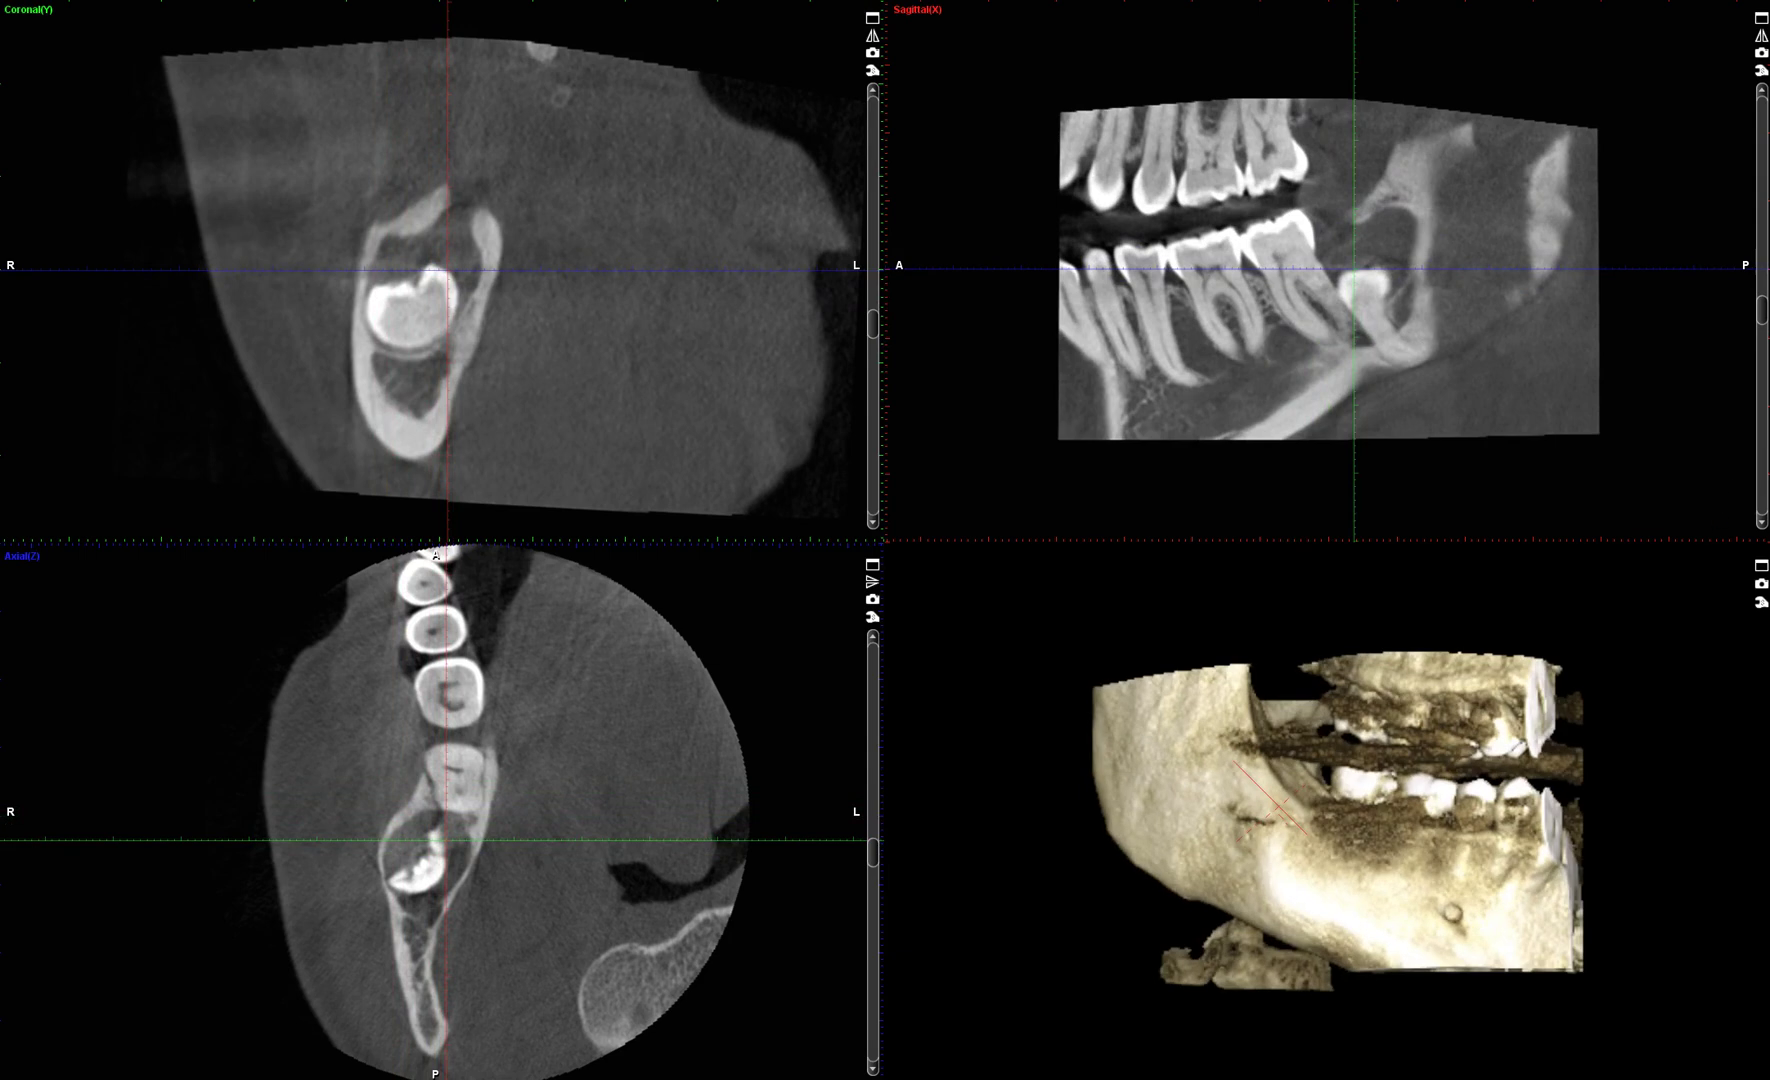
{"action": "middle_click_drag", "start_coordinate": [1366, 748], "coordinate": [1342, 730]}
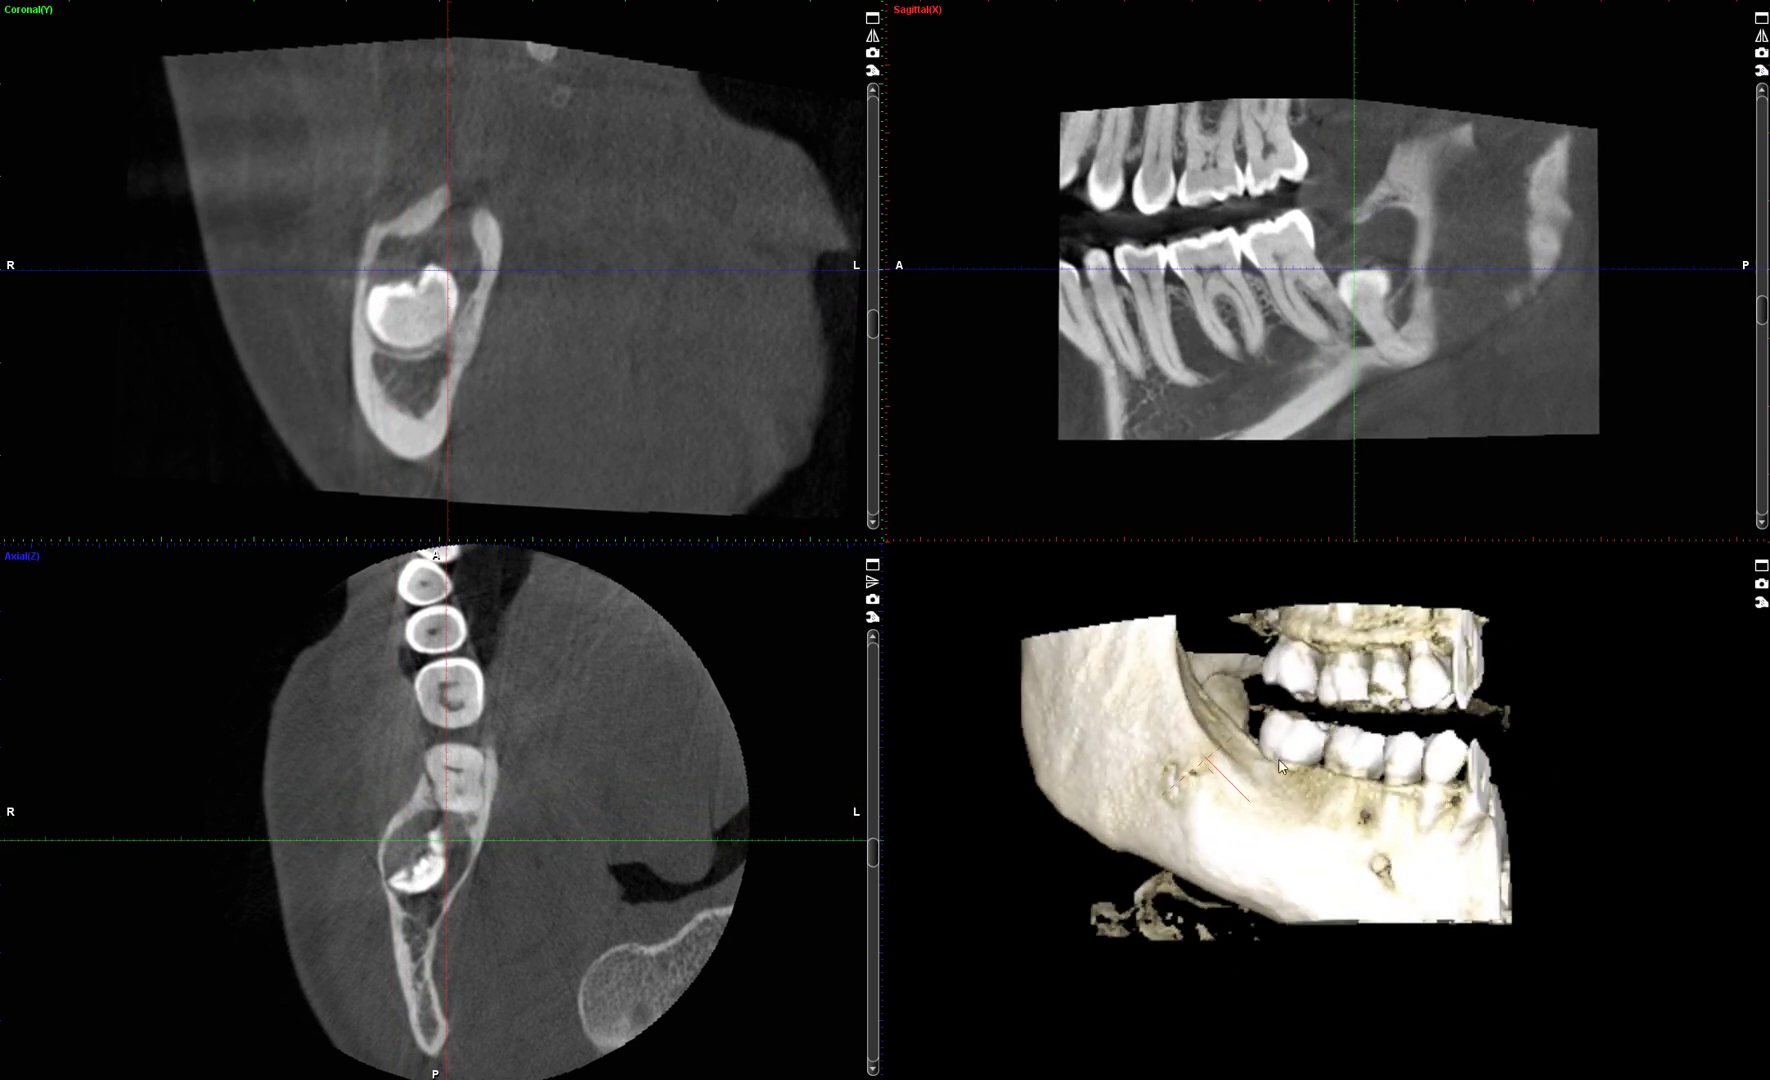
{"action": "left_click_drag", "start_coordinate": [1308, 746], "coordinate": [1265, 672]}
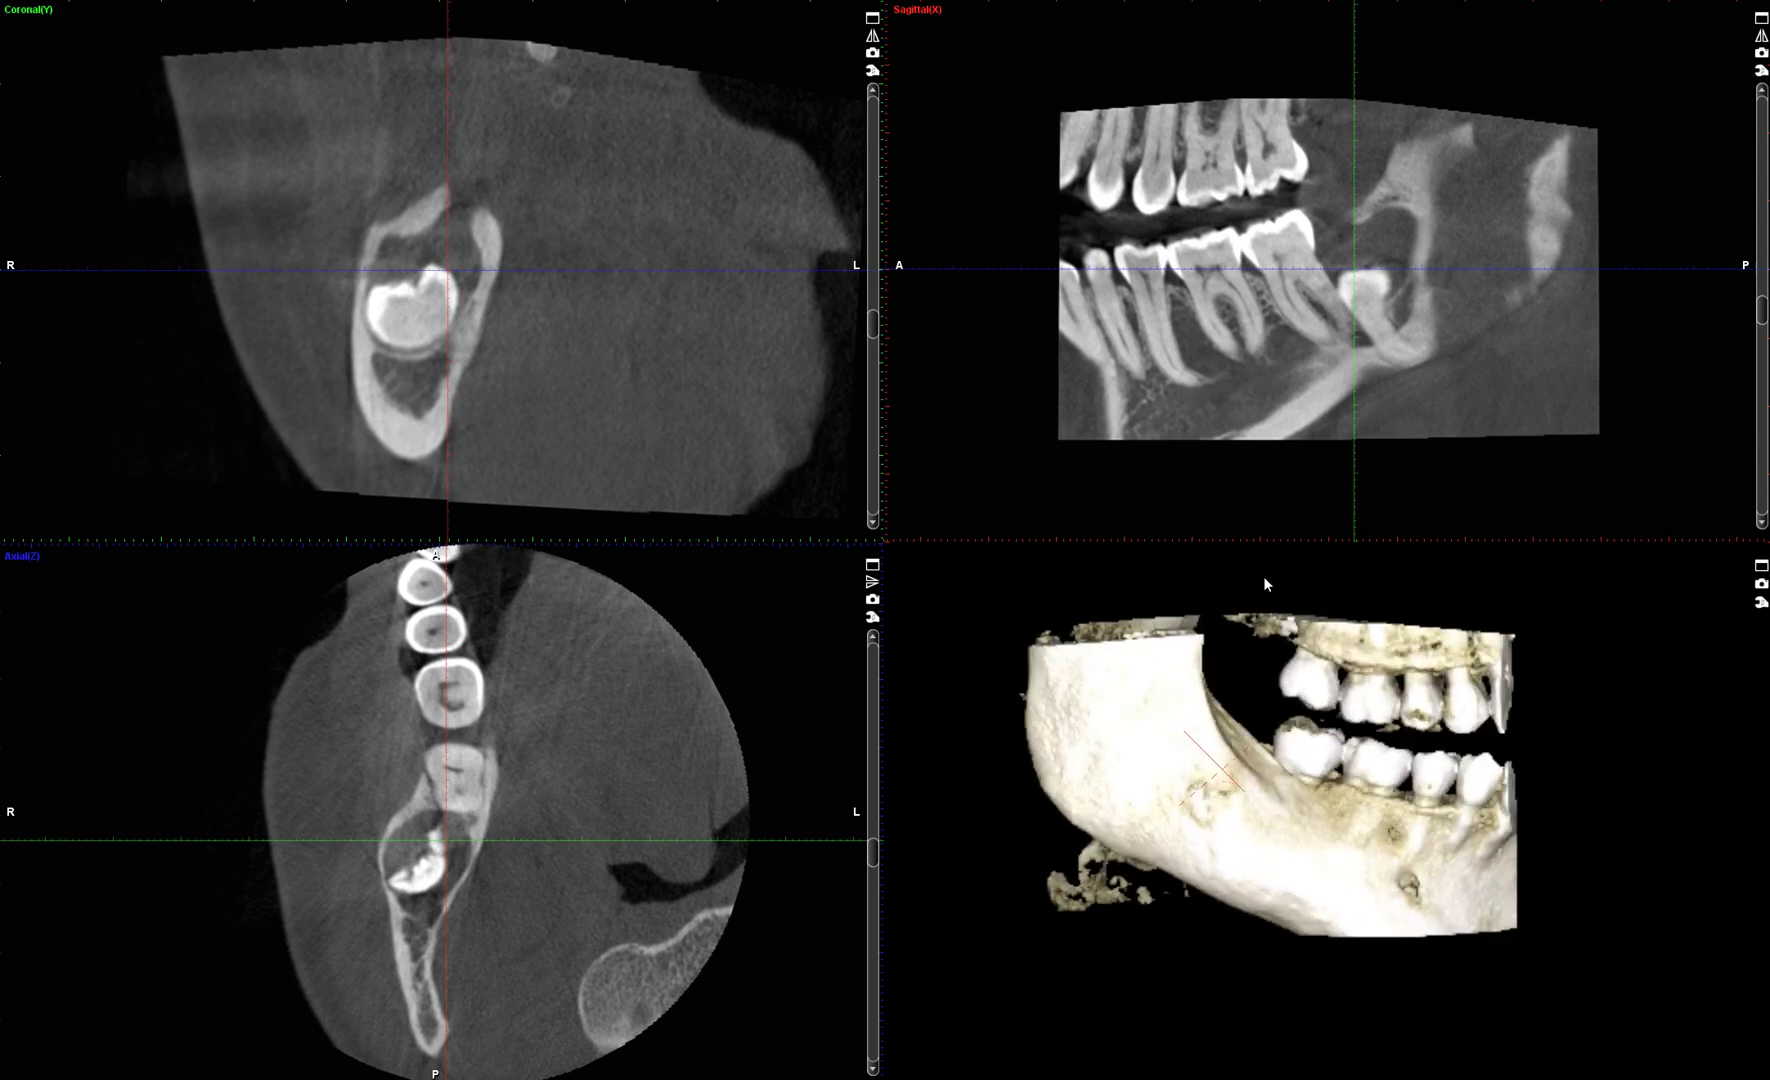
{"action": "scroll", "coordinate": [1330, 395], "scroll_direction": "up", "scroll_amount": 3}
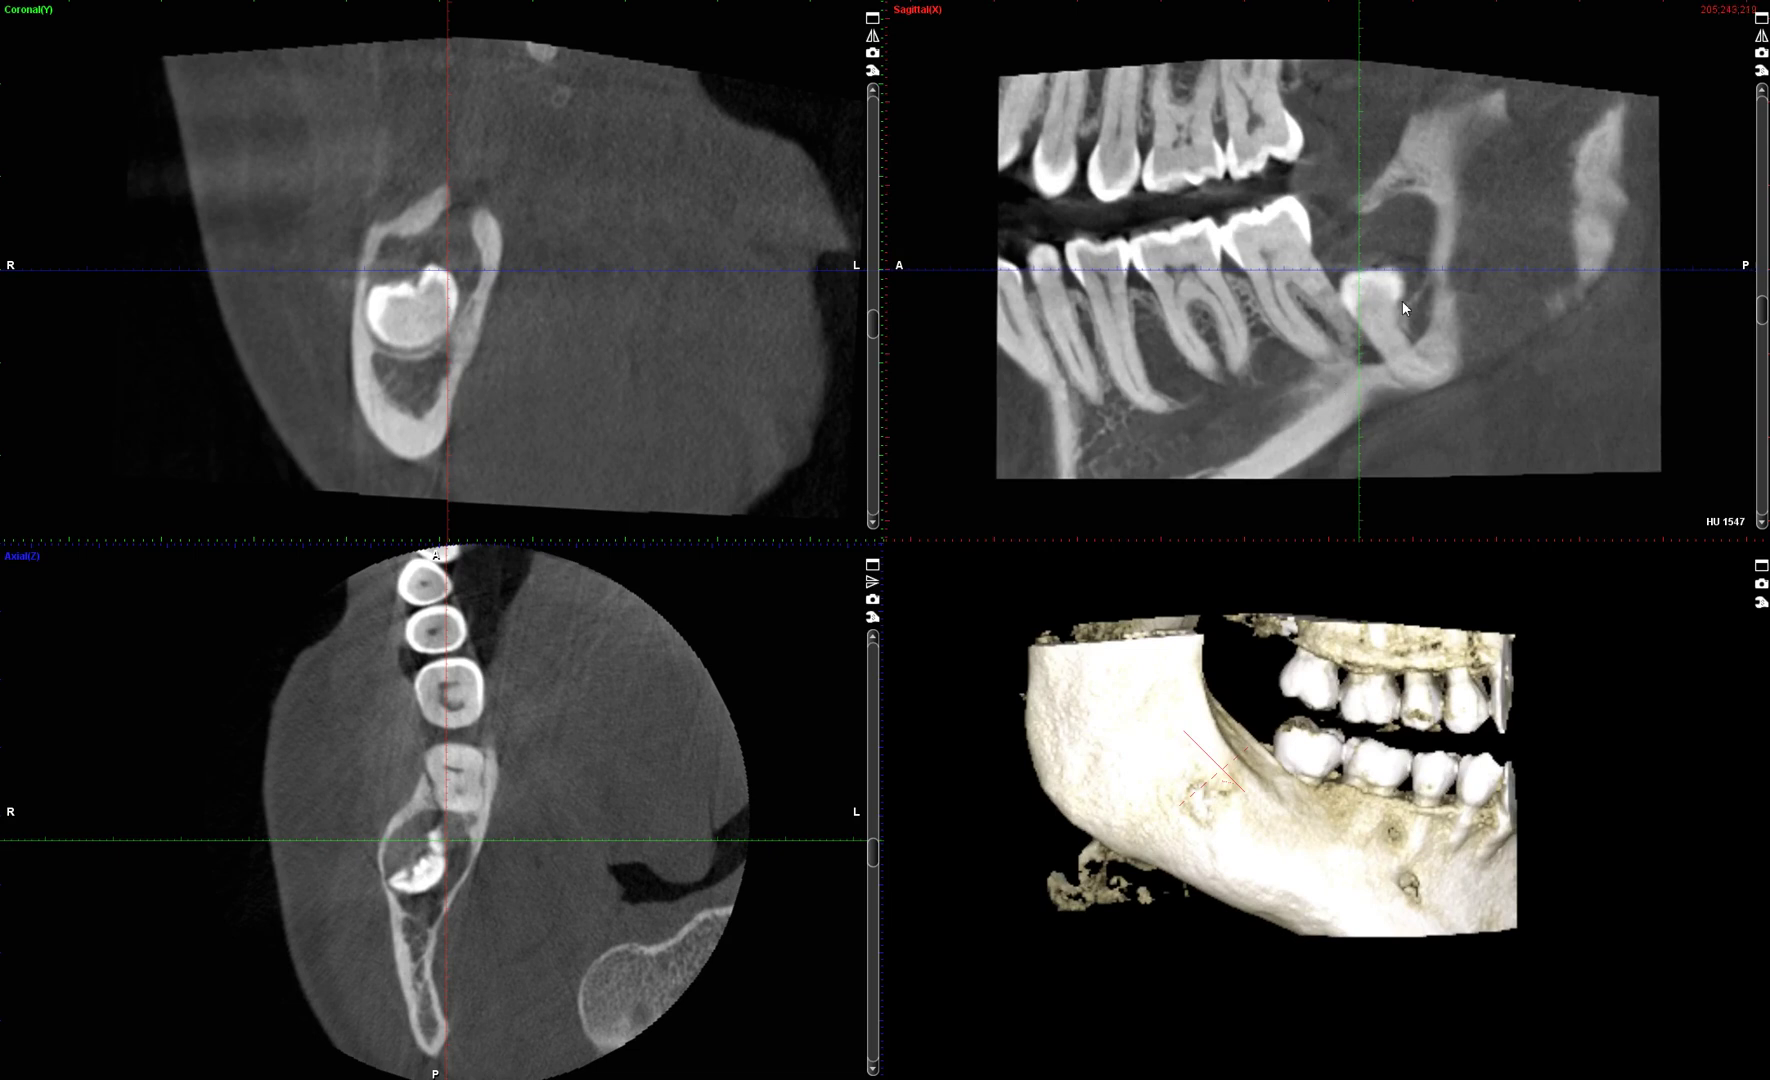
Step: Adjust the sagittal slice, centre the impacted third molar, and zoom in on it and the canal below
{"action": "scroll", "coordinate": [1406, 300], "scroll_direction": "up", "scroll_amount": 2}
{"action": "left_click_drag", "start_coordinate": [1762, 314], "coordinate": [1765, 300]}
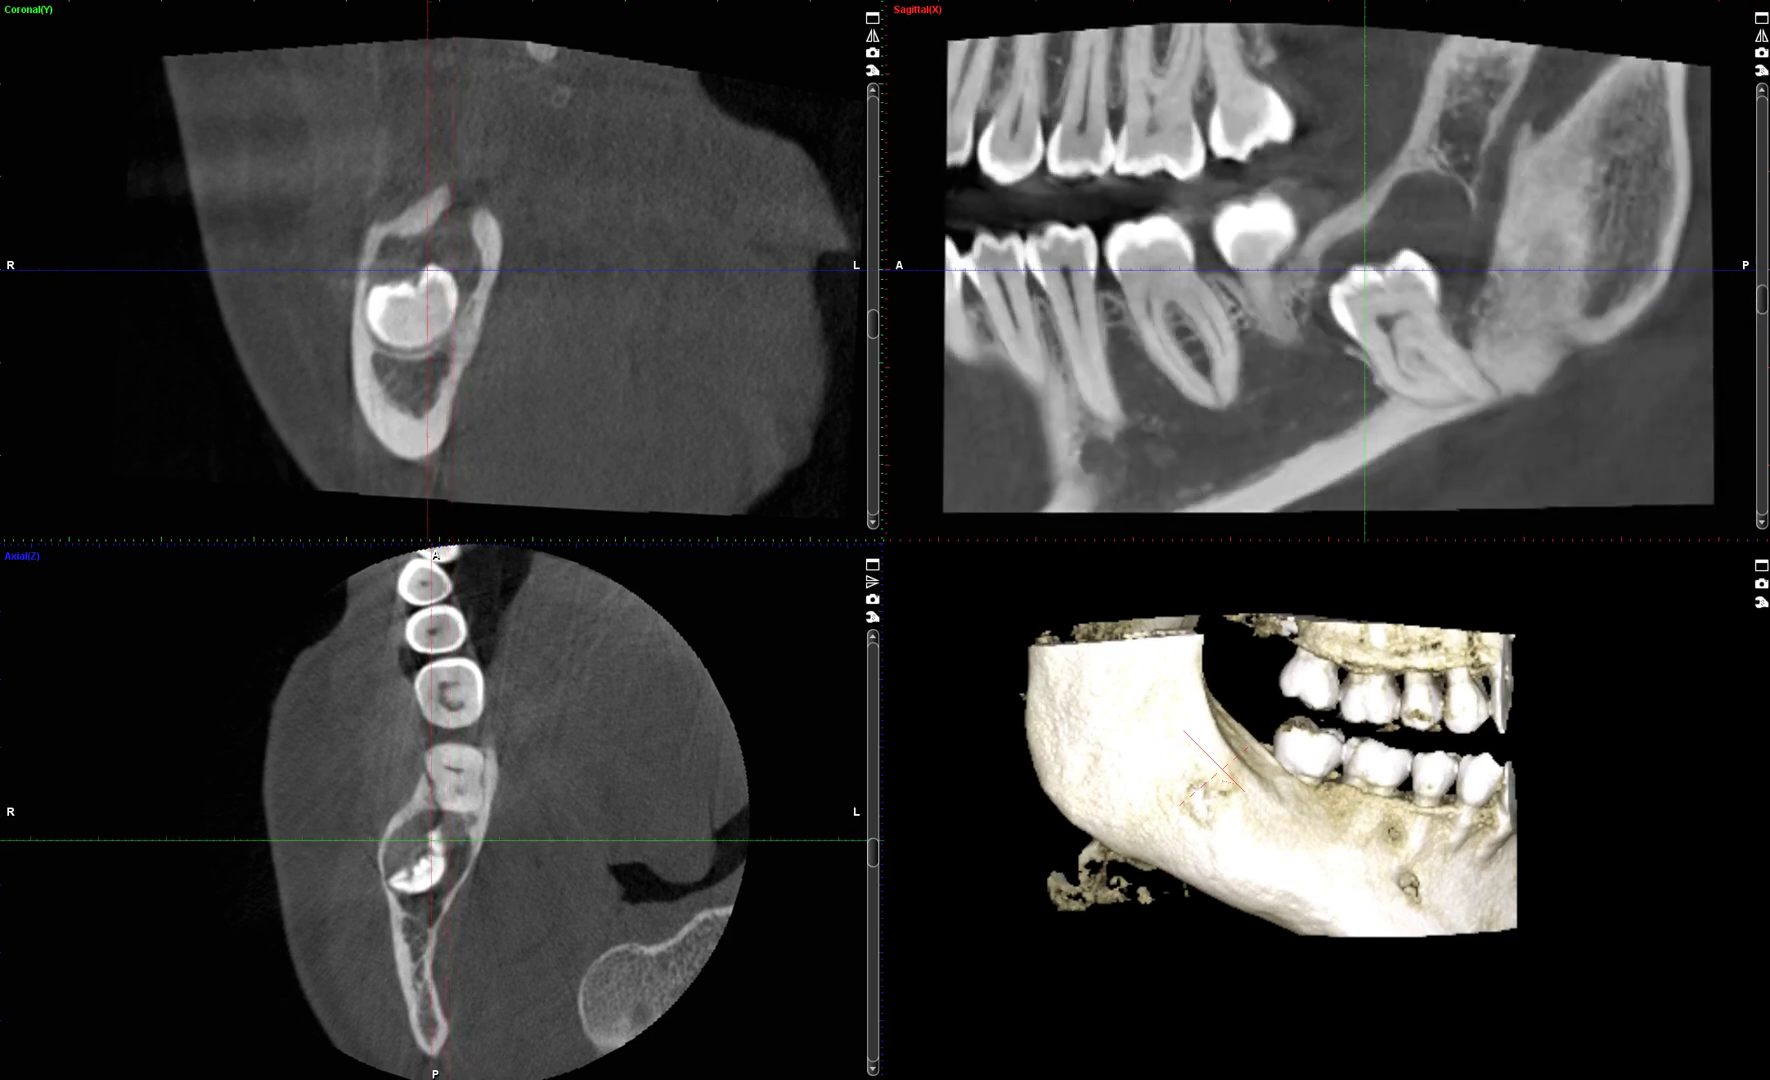
{"action": "left_click_drag", "start_coordinate": [1466, 333], "coordinate": [1450, 310]}
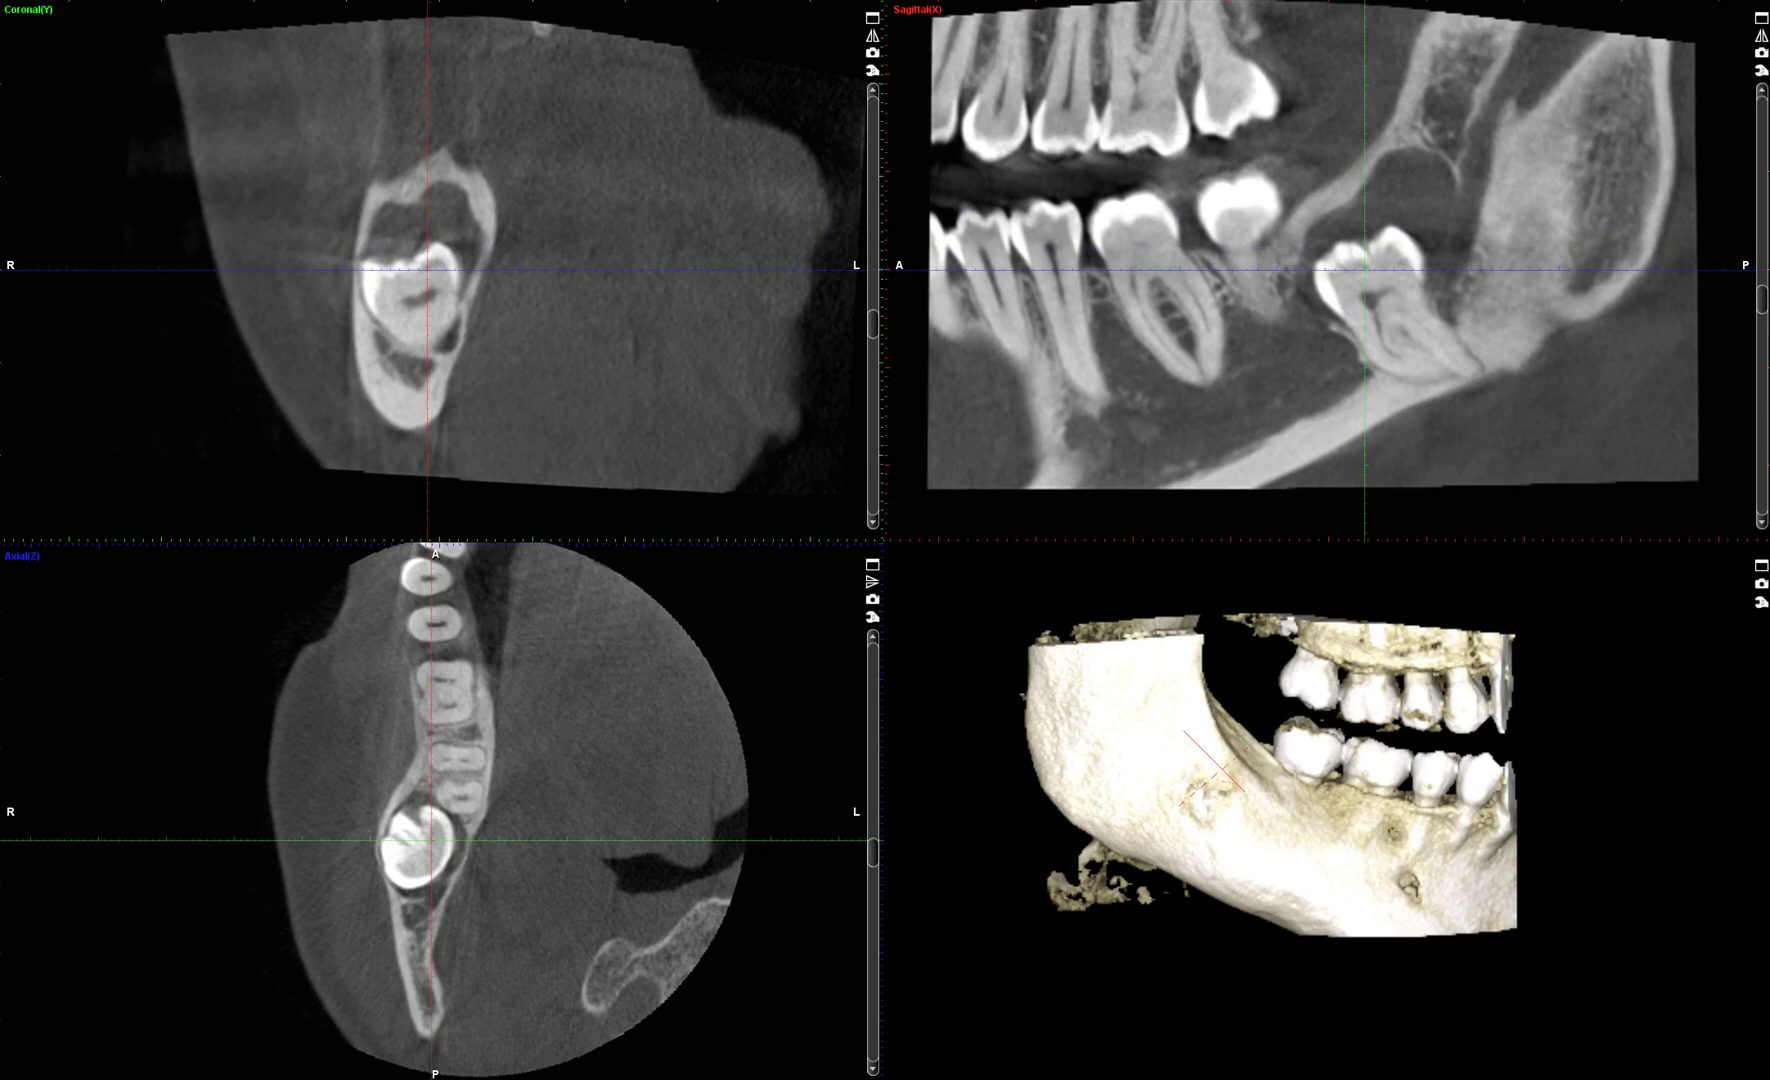
{"action": "mouse_move", "coordinate": [1765, 300]}
{"action": "left_mouse_down"}
{"action": "mouse_move", "coordinate": [1765, 318]}
{"action": "mouse_move", "coordinate": [1765, 292]}
{"action": "left_mouse_up"}
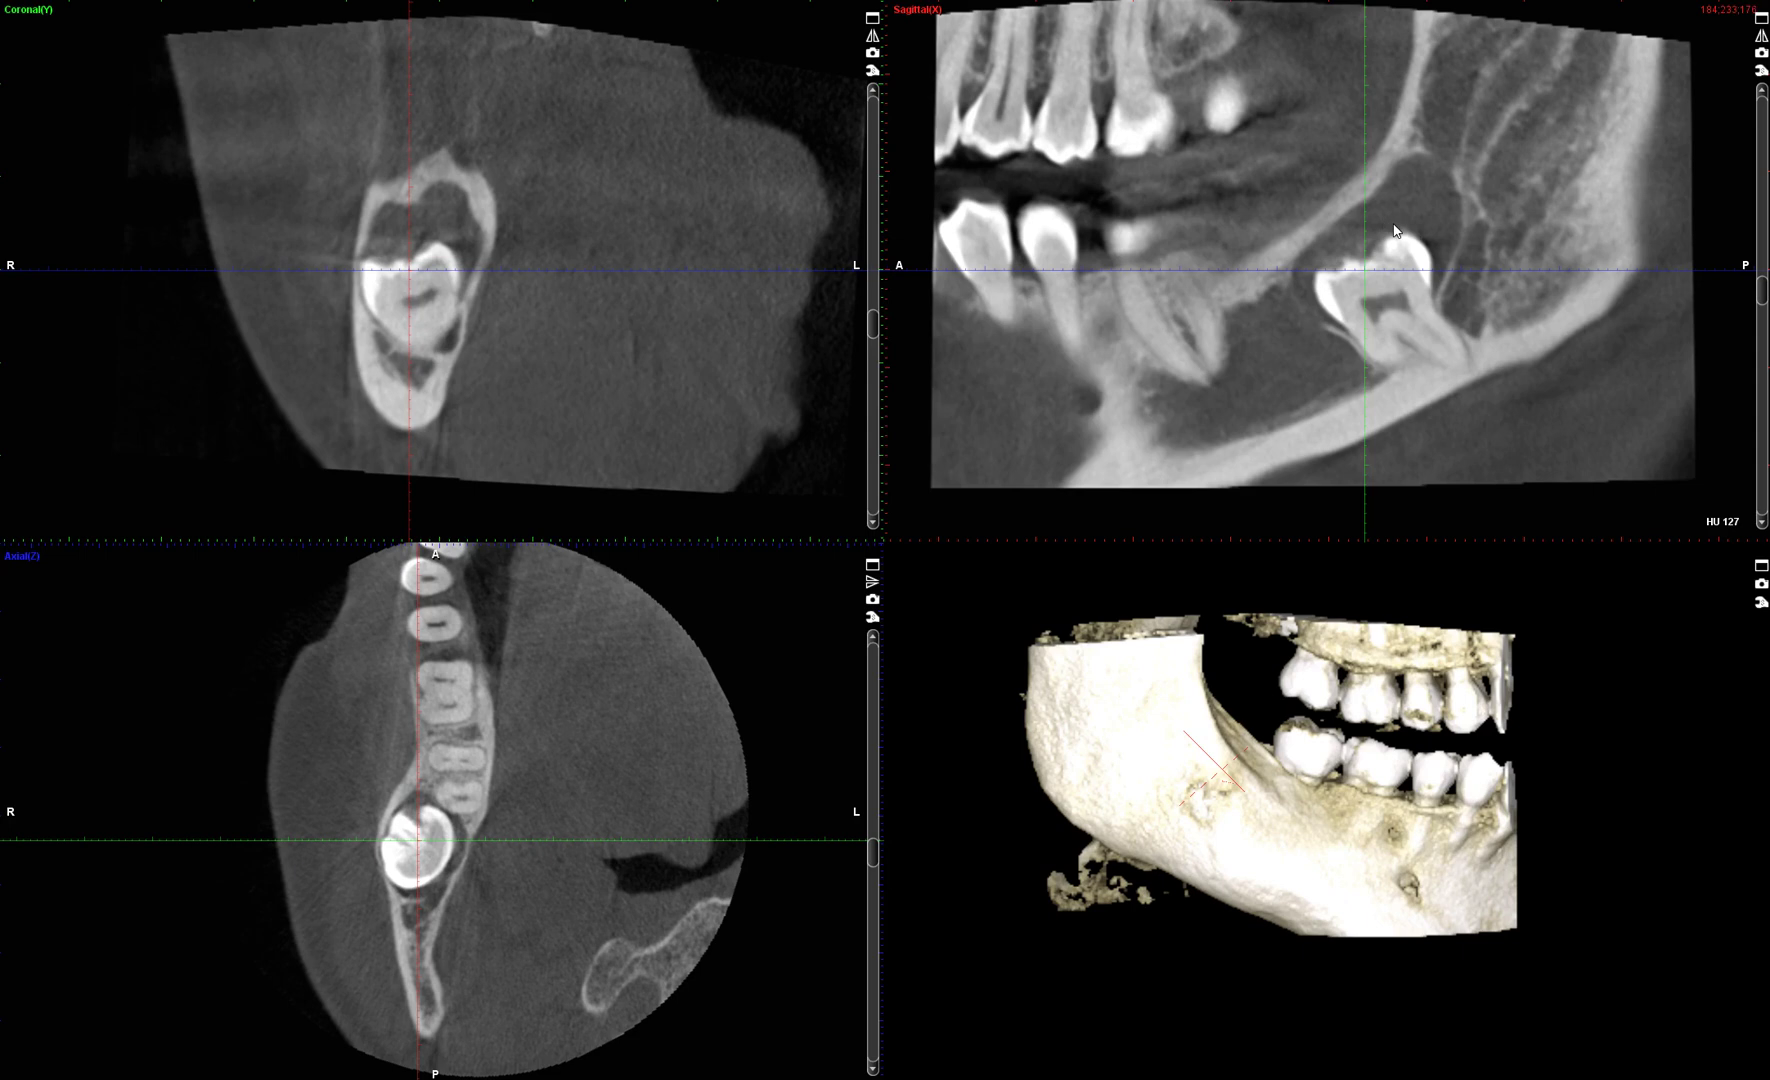
{"action": "scroll", "coordinate": [1395, 230], "scroll_direction": "up", "scroll_amount": 2}
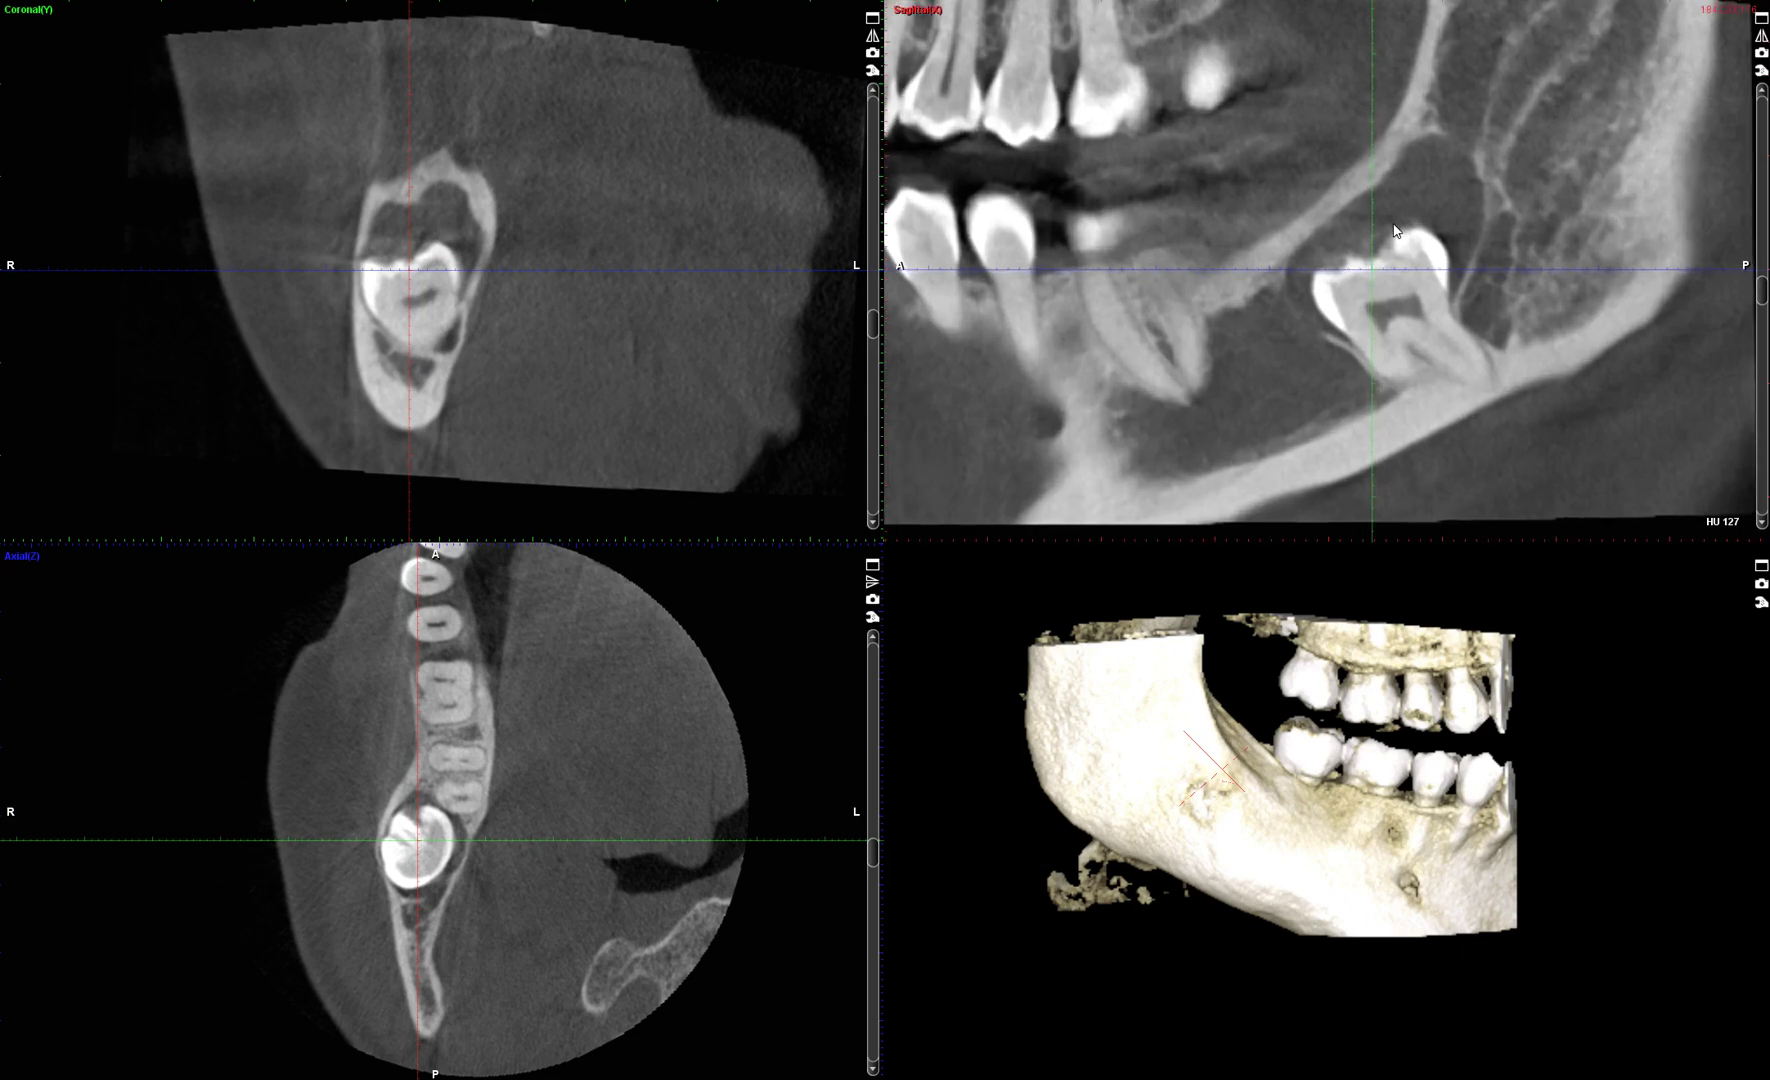